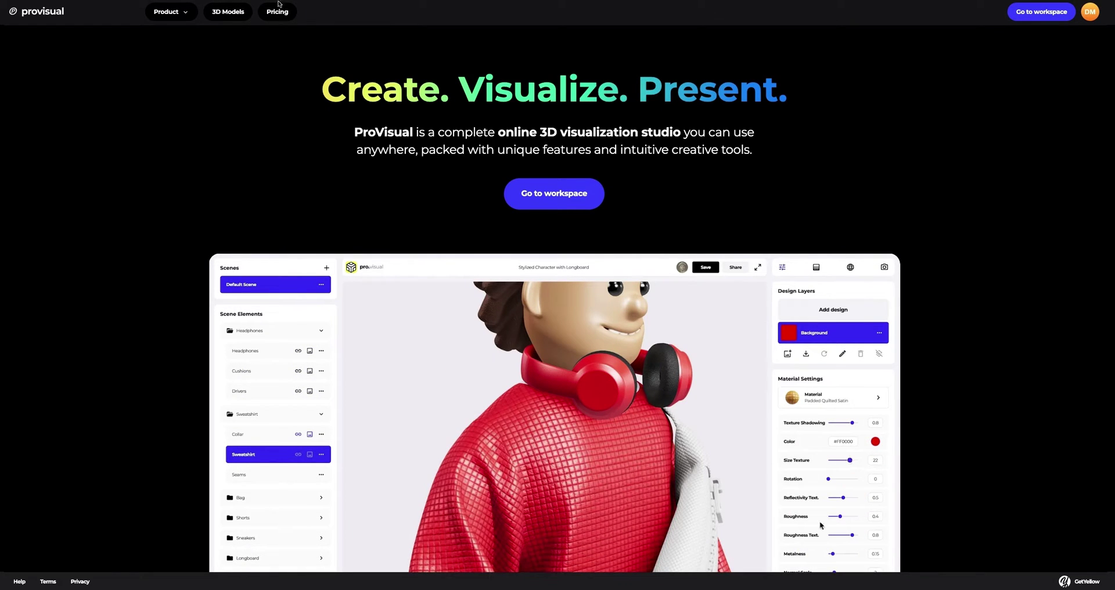
Step: Scroll the 3D Models gallery down until the Rugby Football Ball mockup card shows
{"action": "left_click", "coordinate": [227, 12]}
{"action": "scroll", "coordinate": [449, 168], "scroll_direction": "down", "scroll_amount": 2}
{"action": "scroll", "coordinate": [449, 168], "scroll_direction": "down", "scroll_amount": 6}
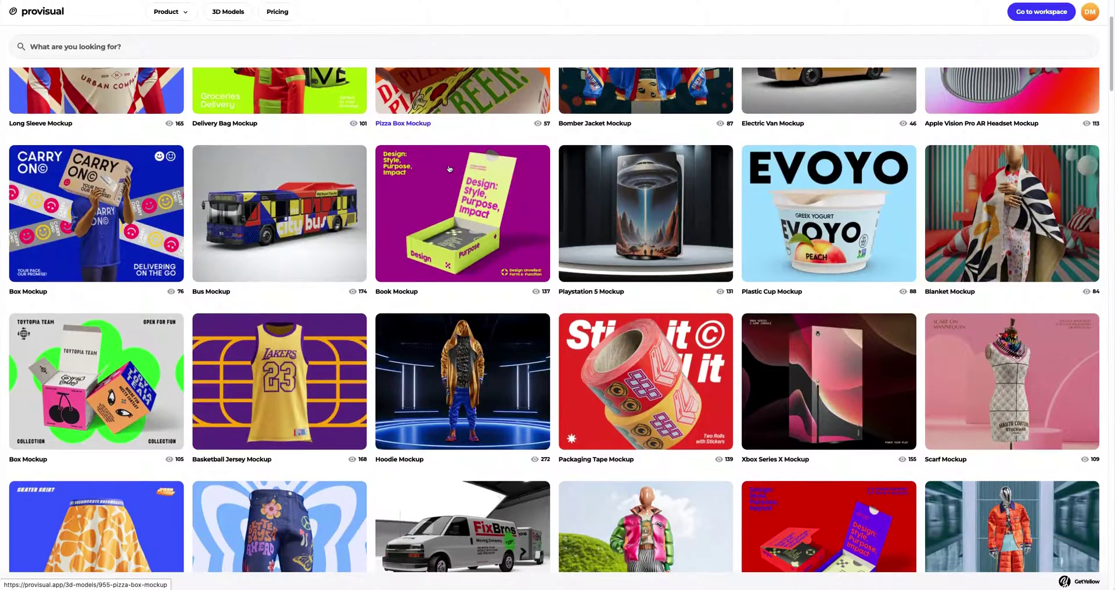
{"action": "scroll", "coordinate": [449, 168], "scroll_direction": "down", "scroll_amount": 6}
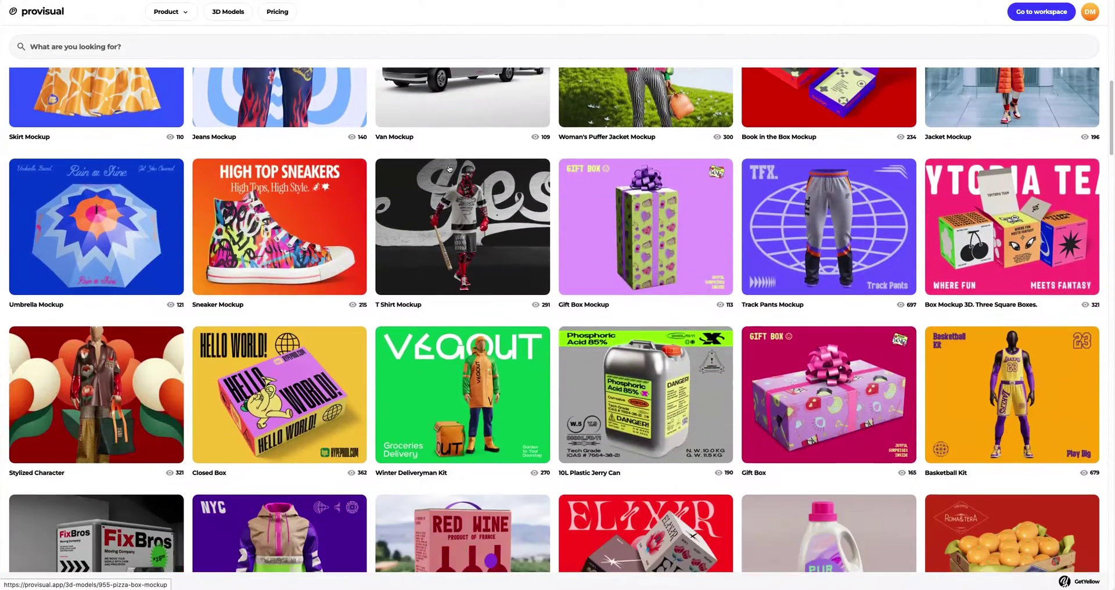
{"action": "scroll", "coordinate": [448, 168], "scroll_direction": "down", "scroll_amount": 7}
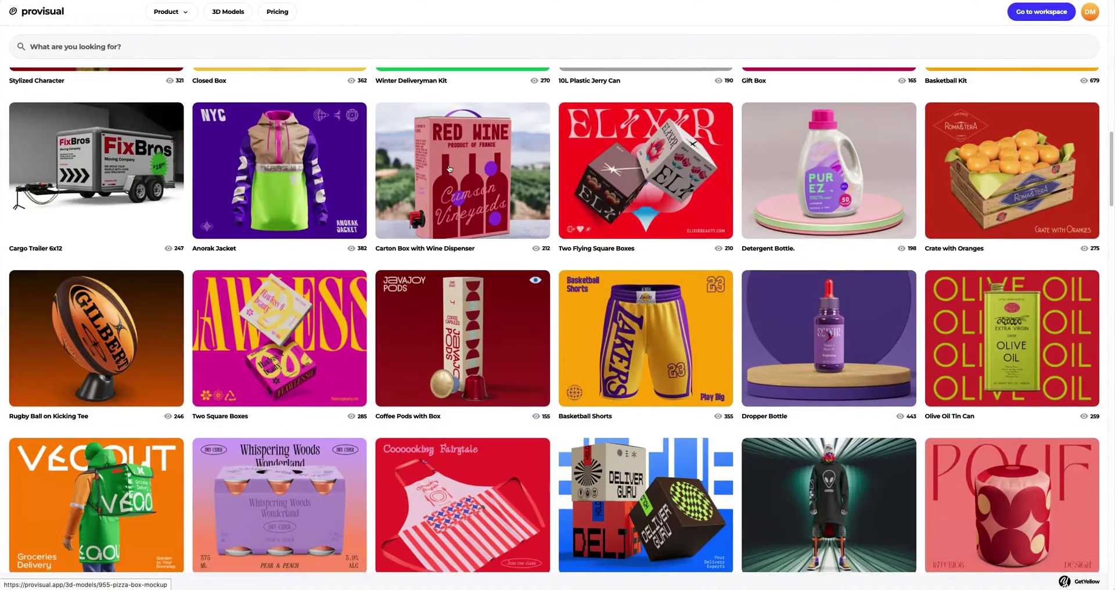
{"action": "scroll", "coordinate": [448, 168], "scroll_direction": "down", "scroll_amount": 4}
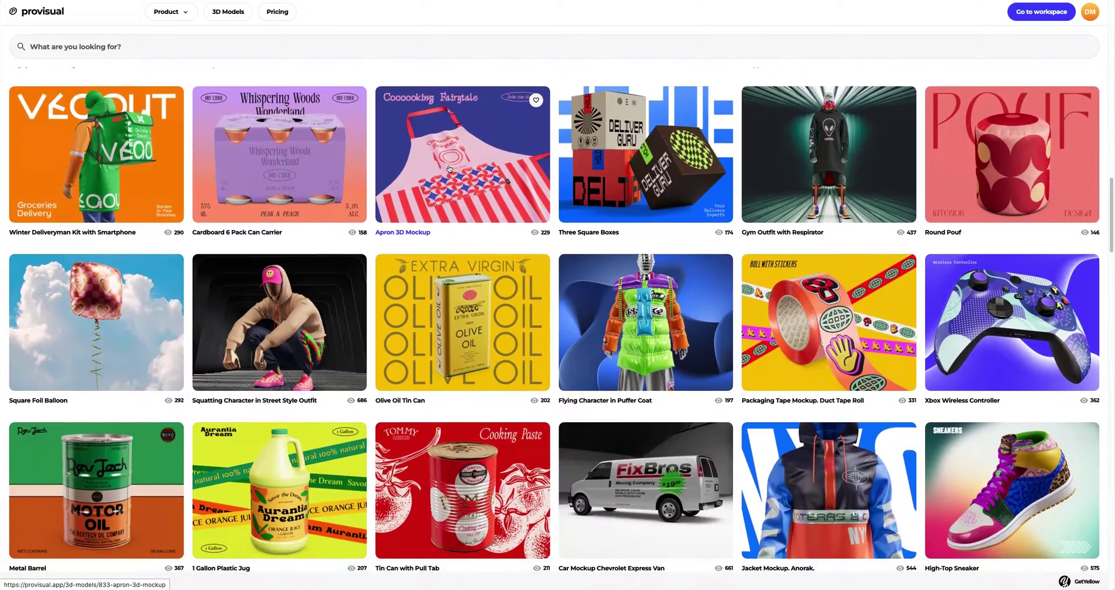
{"action": "scroll", "coordinate": [449, 168], "scroll_direction": "down", "scroll_amount": 5}
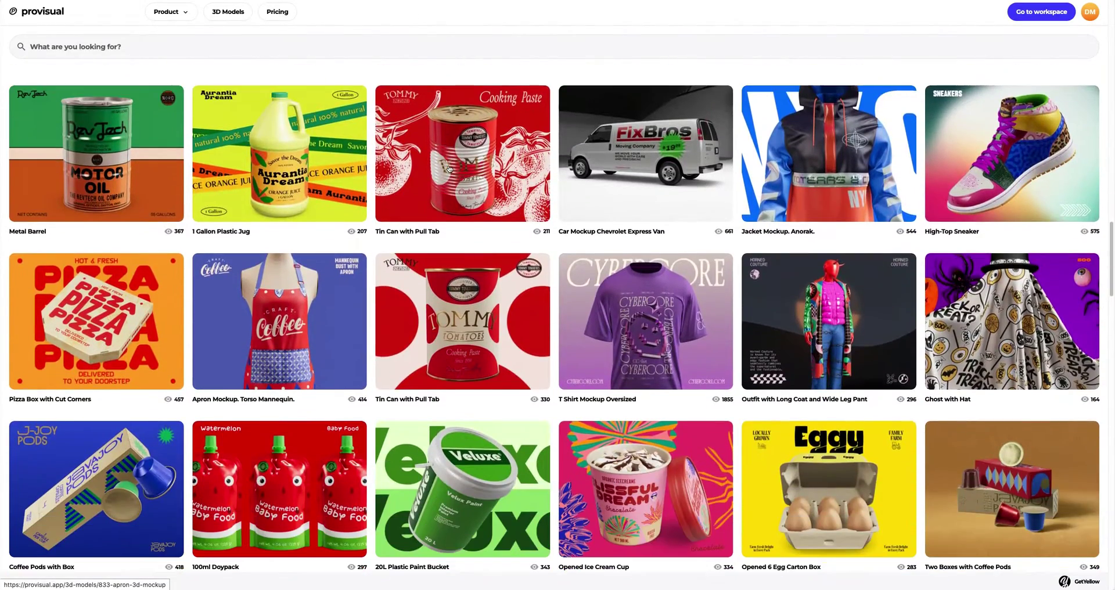
{"action": "scroll", "coordinate": [448, 168], "scroll_direction": "down", "scroll_amount": 4}
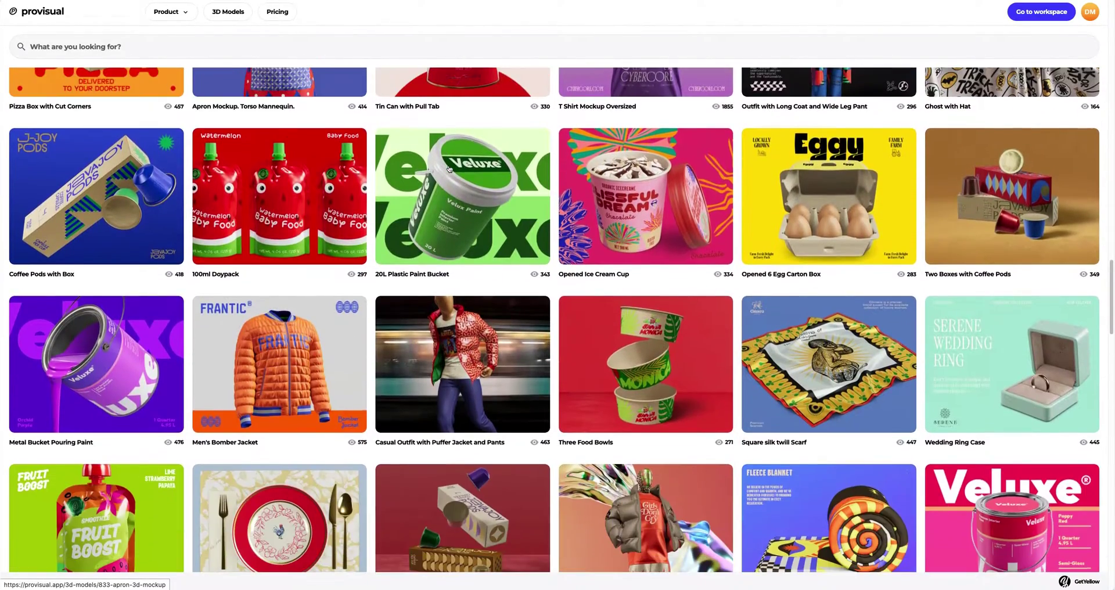
{"action": "scroll", "coordinate": [449, 168], "scroll_direction": "down", "scroll_amount": 3}
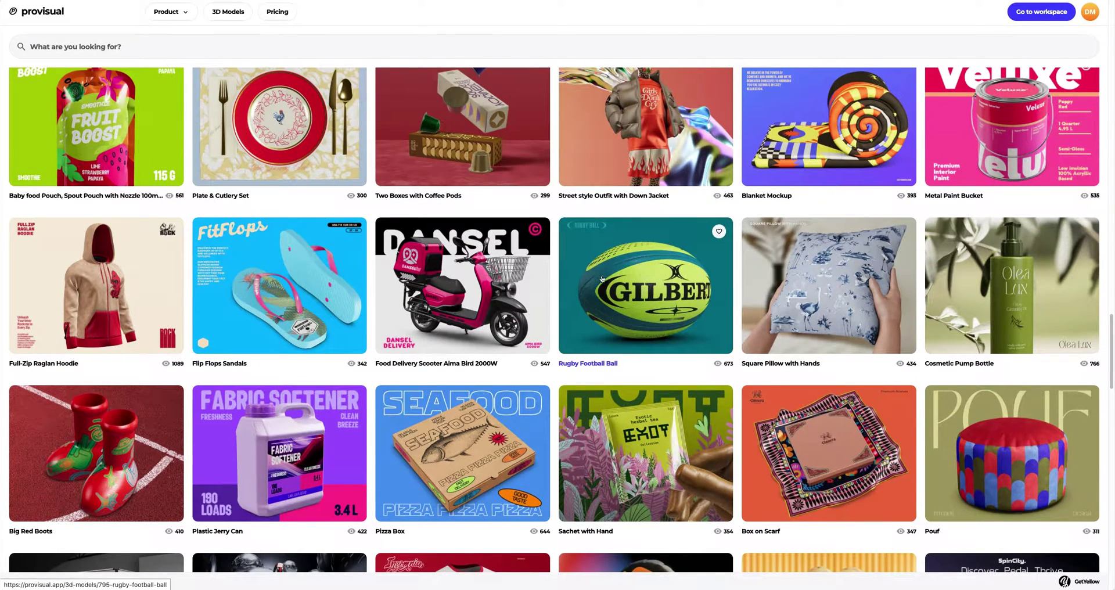
Step: Look through the Rugby Football Ball's preview photos and create a project from it
{"action": "left_click", "coordinate": [670, 293]}
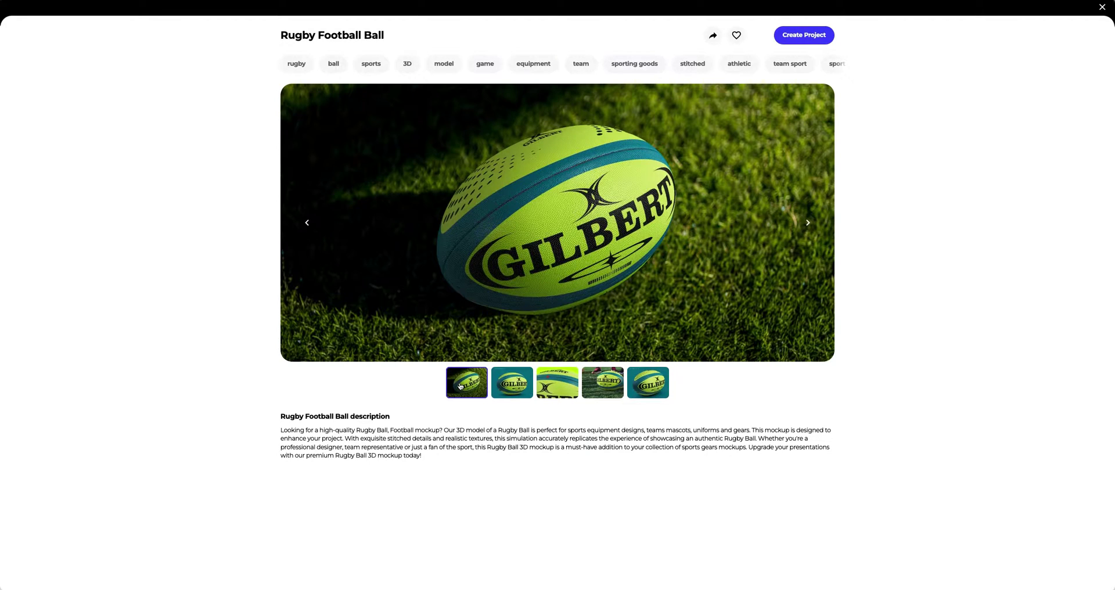
{"action": "left_click", "coordinate": [504, 387]}
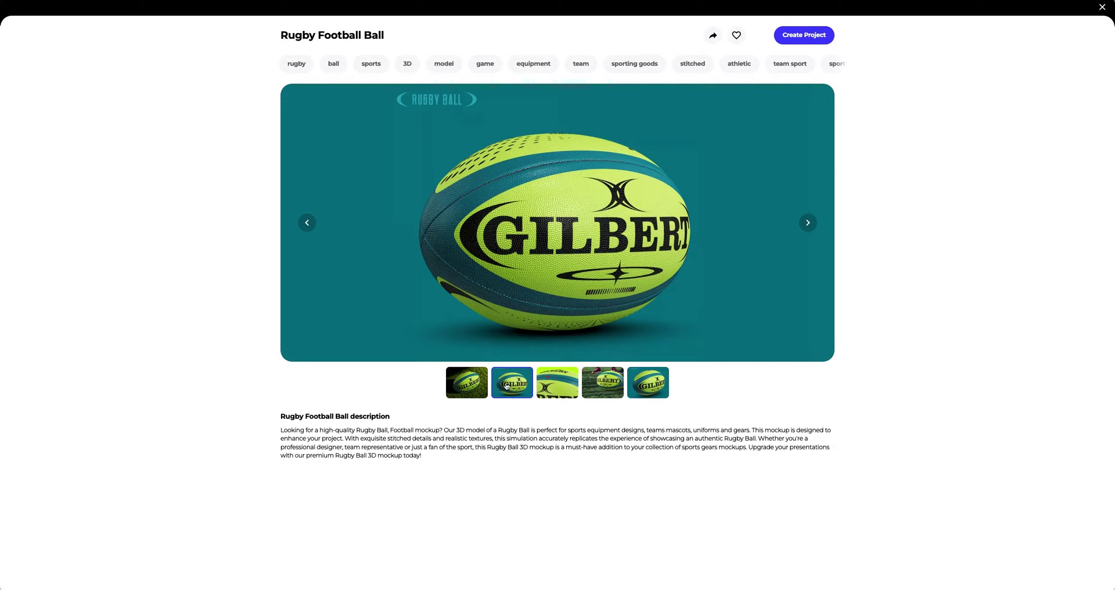
{"action": "left_click", "coordinate": [548, 386]}
{"action": "left_click", "coordinate": [598, 385]}
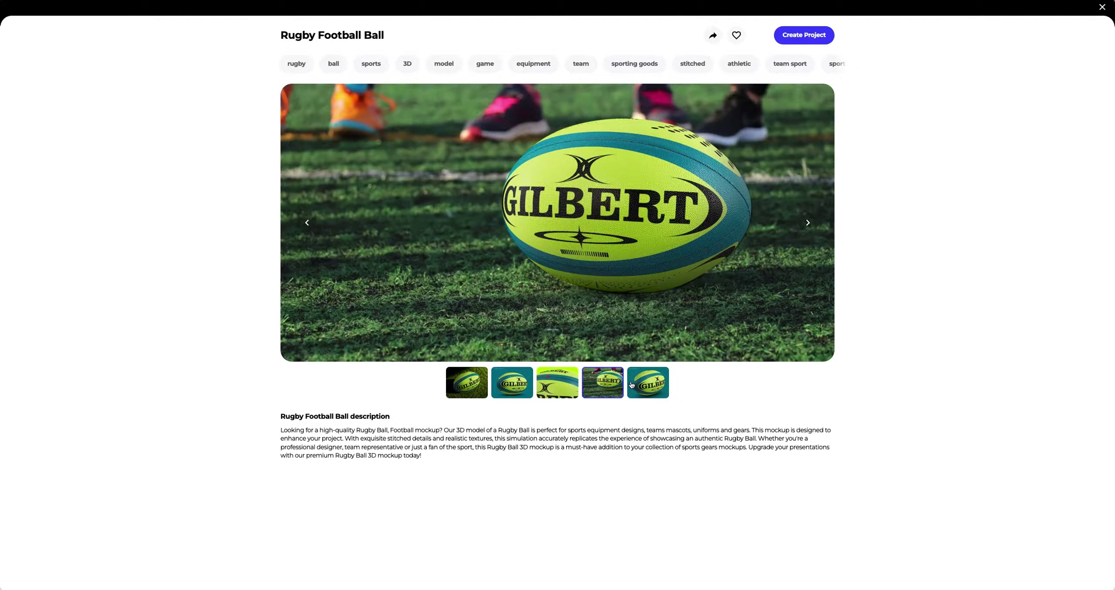
{"action": "left_click", "coordinate": [635, 382]}
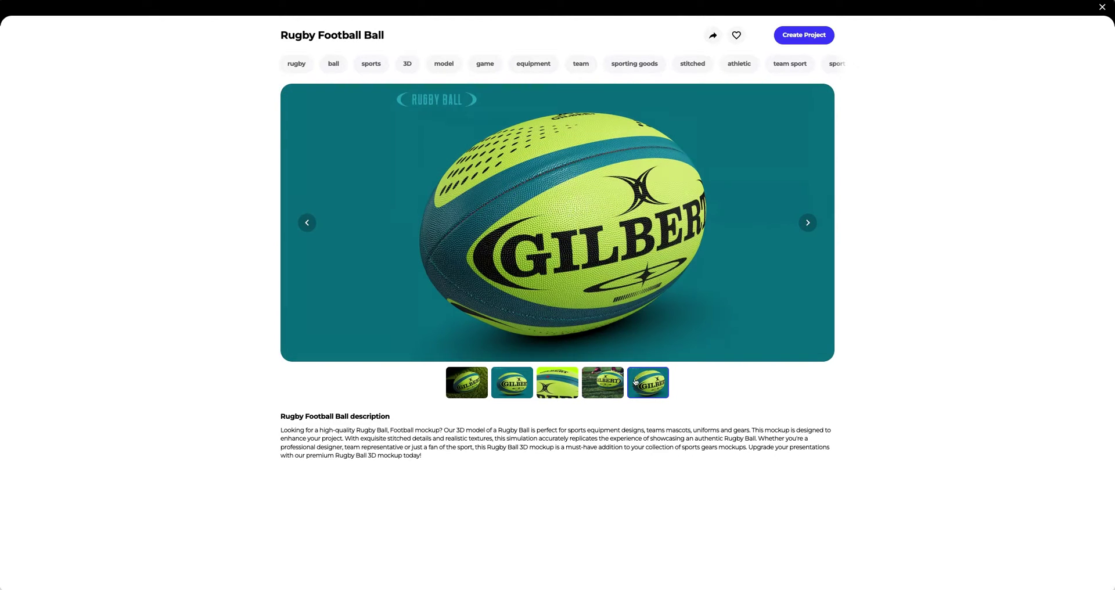
{"action": "left_click", "coordinate": [789, 36]}
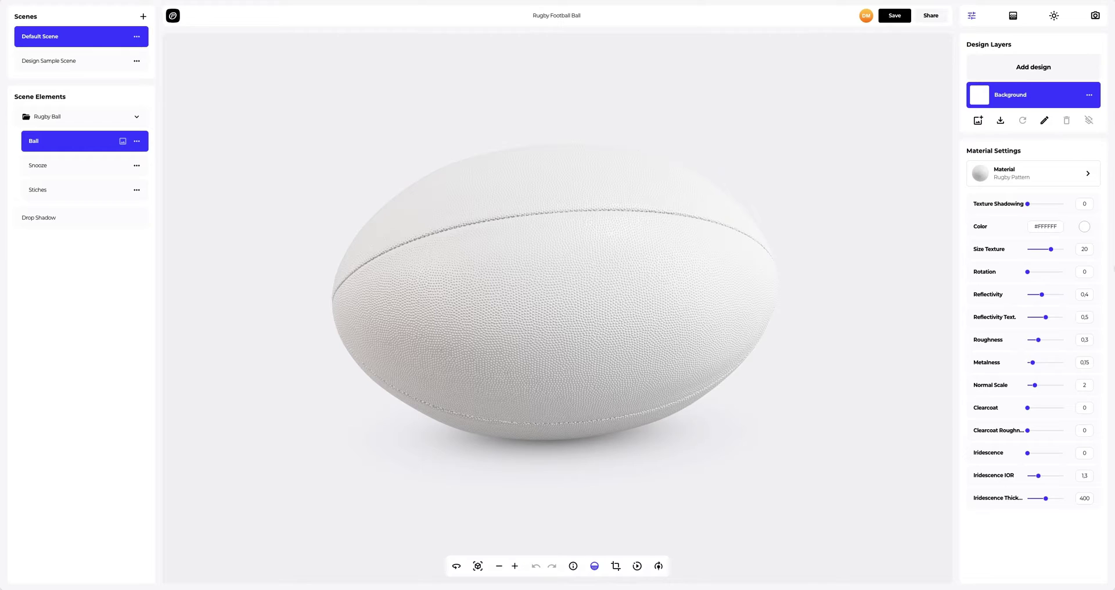
{"action": "mouse_move", "coordinate": [771, 294]}
{"action": "left_mouse_down"}
{"action": "mouse_move", "coordinate": [411, 313]}
{"action": "mouse_move", "coordinate": [512, 317]}
{"action": "mouse_move", "coordinate": [811, 284]}
{"action": "mouse_move", "coordinate": [753, 290]}
{"action": "left_mouse_up"}
{"action": "scroll", "coordinate": [388, 304], "scroll_direction": "up", "scroll_amount": 5}
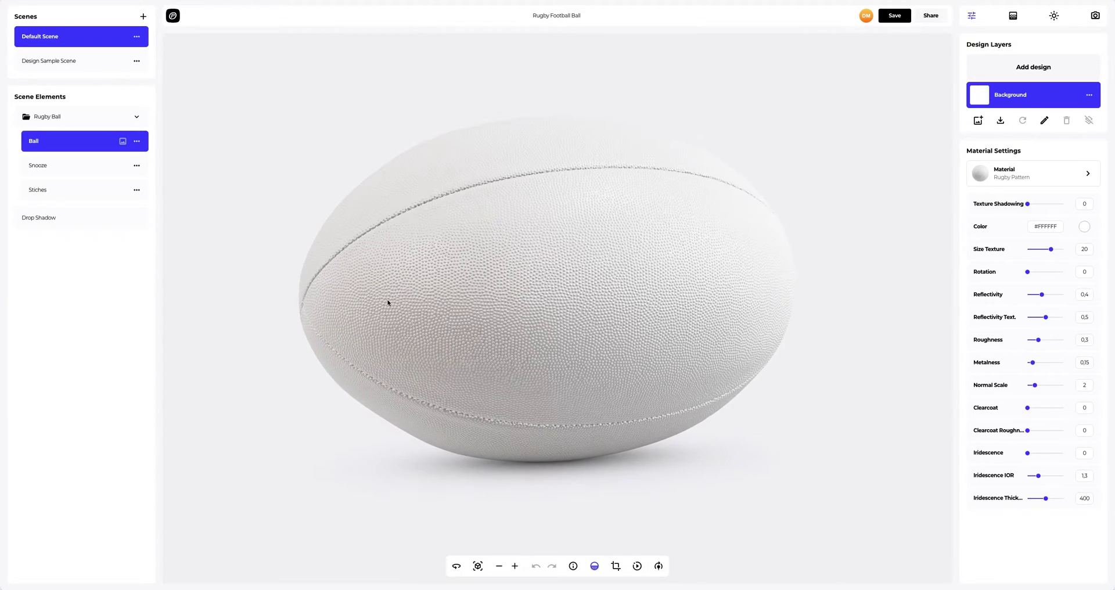
{"action": "mouse_move", "coordinate": [422, 299]}
{"action": "left_mouse_down"}
{"action": "mouse_move", "coordinate": [471, 302]}
{"action": "mouse_move", "coordinate": [453, 313]}
{"action": "mouse_move", "coordinate": [547, 307]}
{"action": "mouse_move", "coordinate": [344, 311]}
{"action": "mouse_move", "coordinate": [431, 314]}
{"action": "left_mouse_up"}
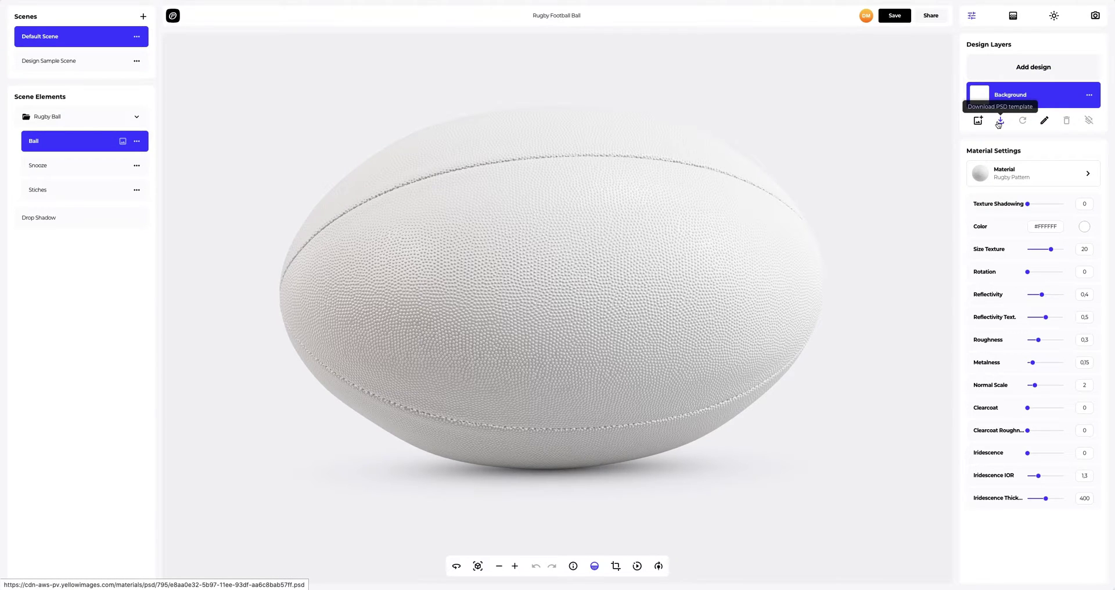
Step: Load Design.png as the ball's design artwork
{"action": "left_click", "coordinate": [1035, 69]}
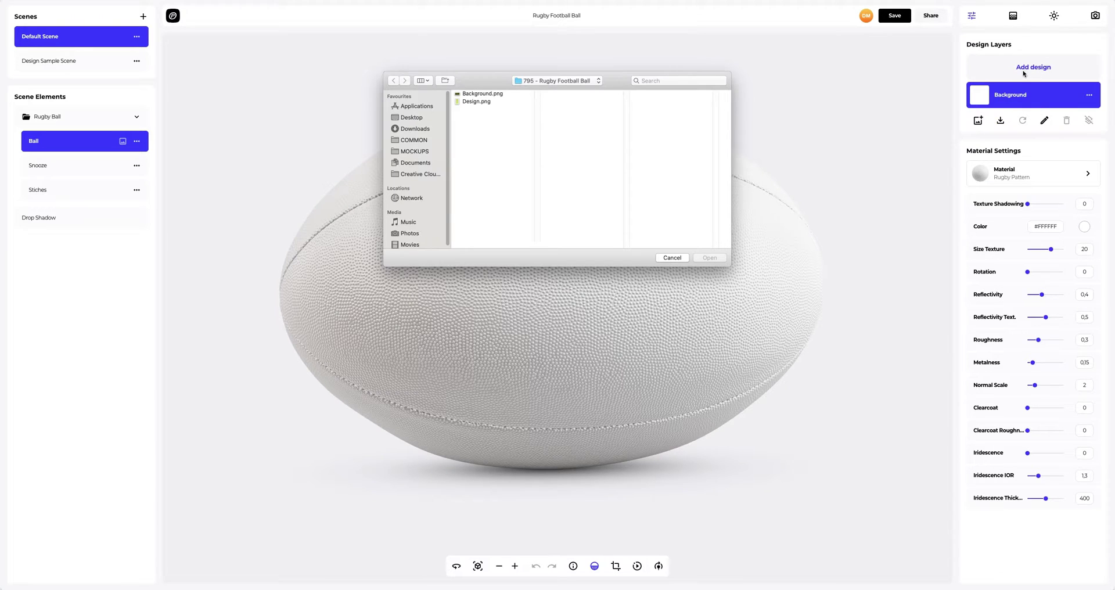
{"action": "left_click", "coordinate": [479, 103]}
{"action": "left_click", "coordinate": [695, 257]}
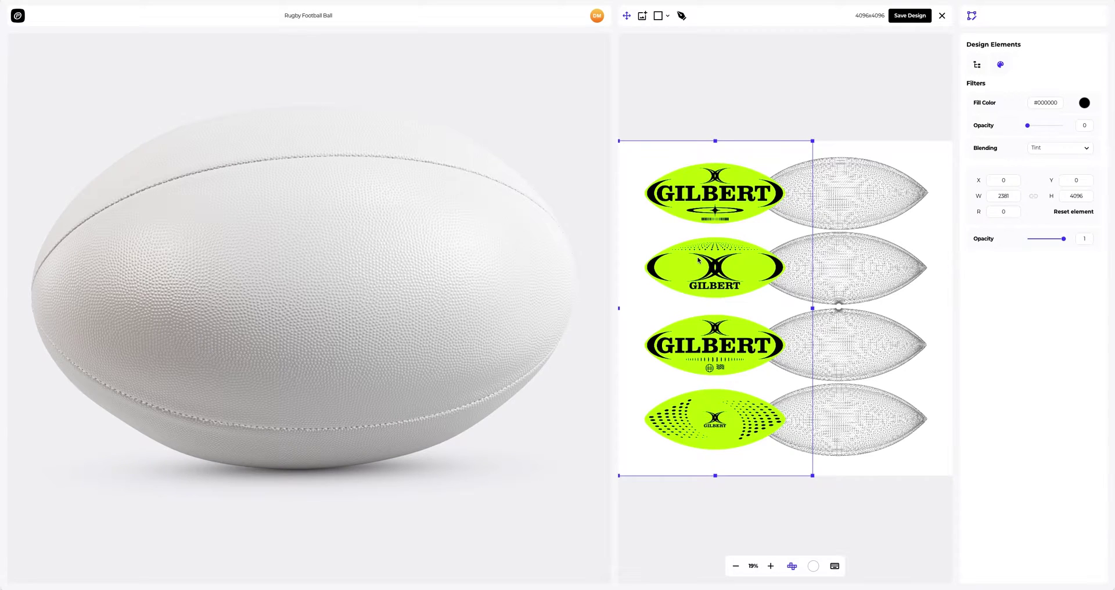
Step: Align the artwork over the panel template at X 1531, Y 0, checking the seam
{"action": "mouse_move", "coordinate": [318, 263]}
{"action": "left_mouse_down"}
{"action": "mouse_move", "coordinate": [359, 262]}
{"action": "mouse_move", "coordinate": [324, 259]}
{"action": "left_mouse_up"}
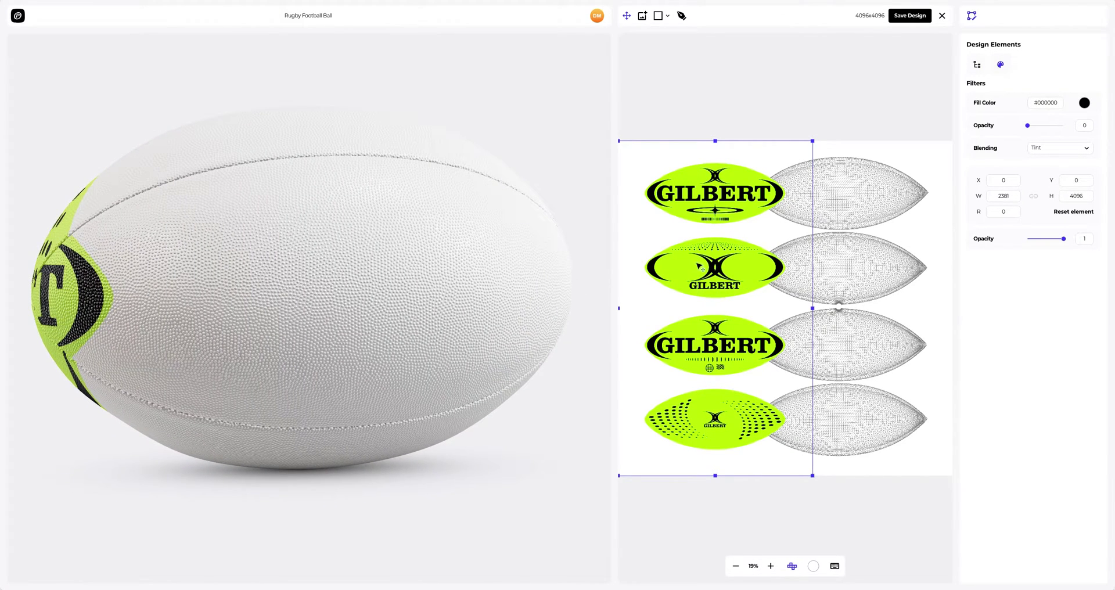
{"action": "left_click_drag", "start_coordinate": [699, 264], "coordinate": [826, 270]}
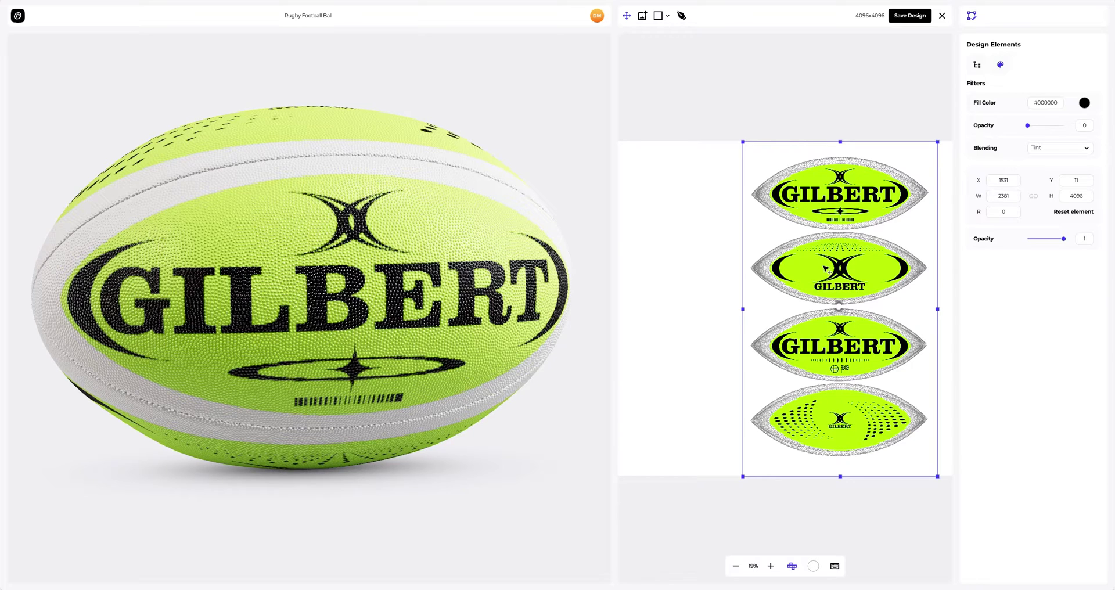
{"action": "left_click_drag", "start_coordinate": [827, 269], "coordinate": [826, 268]}
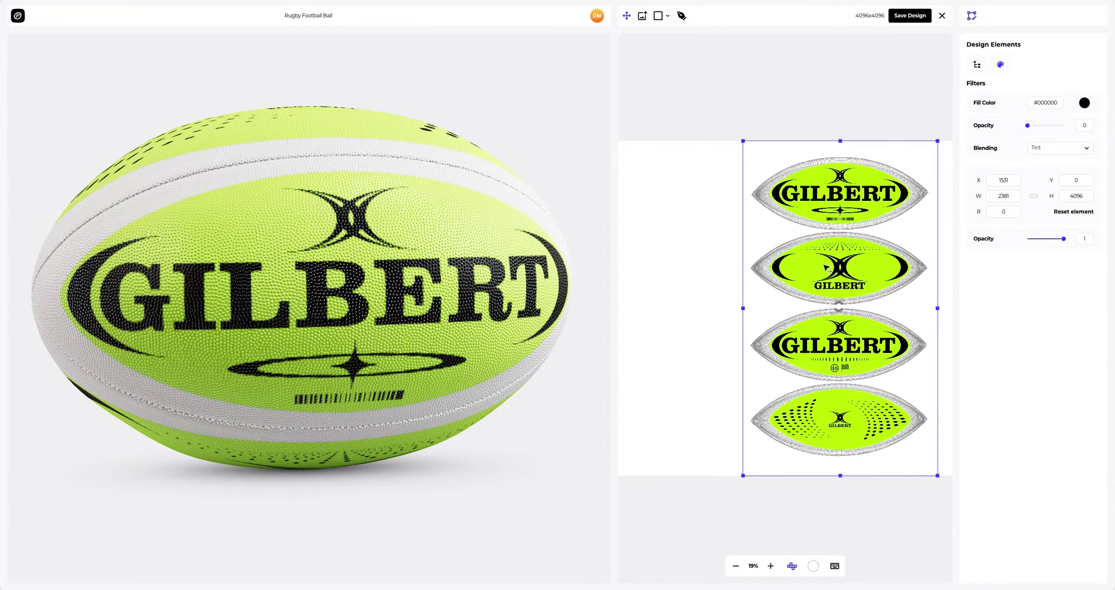
{"action": "left_click_drag", "start_coordinate": [156, 281], "coordinate": [107, 282]}
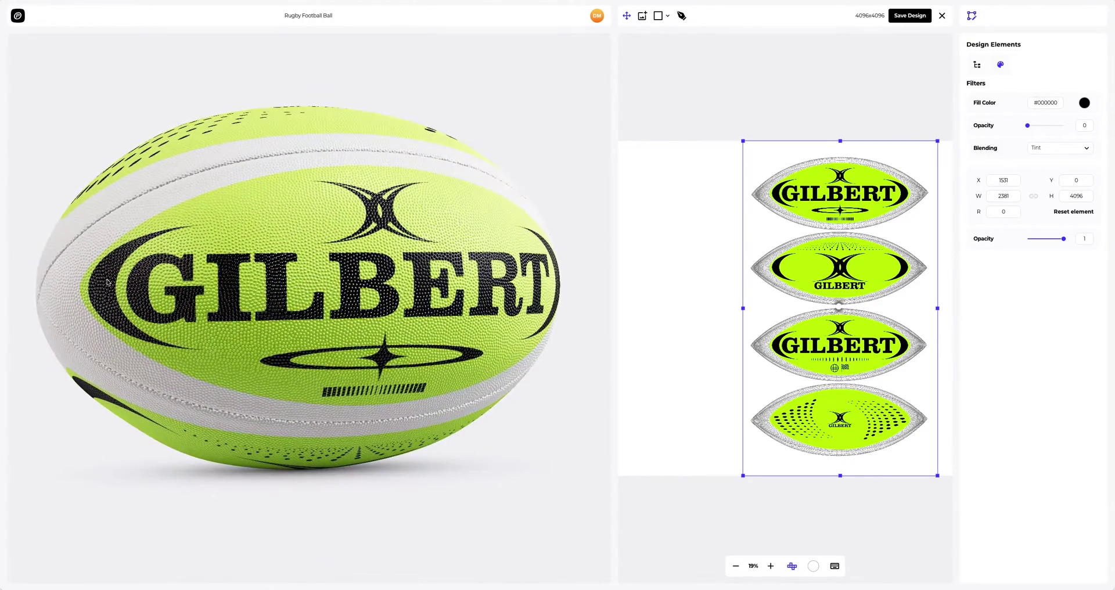
Step: Save the placed design onto the ball and tumble it to the valve side
{"action": "left_click", "coordinate": [913, 18]}
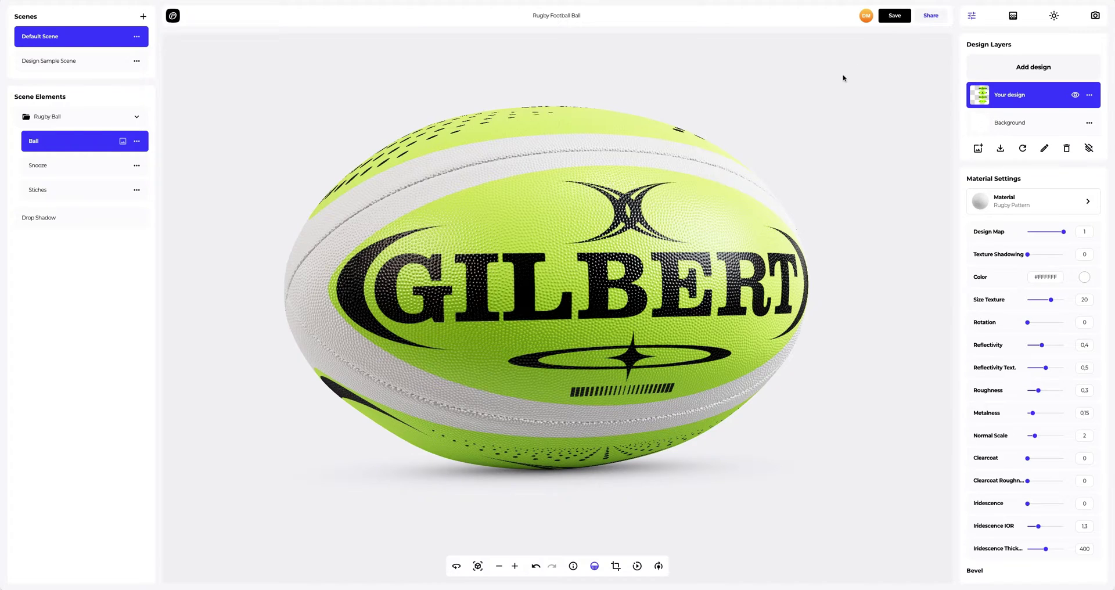
{"action": "left_click_drag", "start_coordinate": [508, 194], "coordinate": [479, 272]}
{"action": "scroll", "coordinate": [479, 272], "scroll_direction": "up", "scroll_amount": 2}
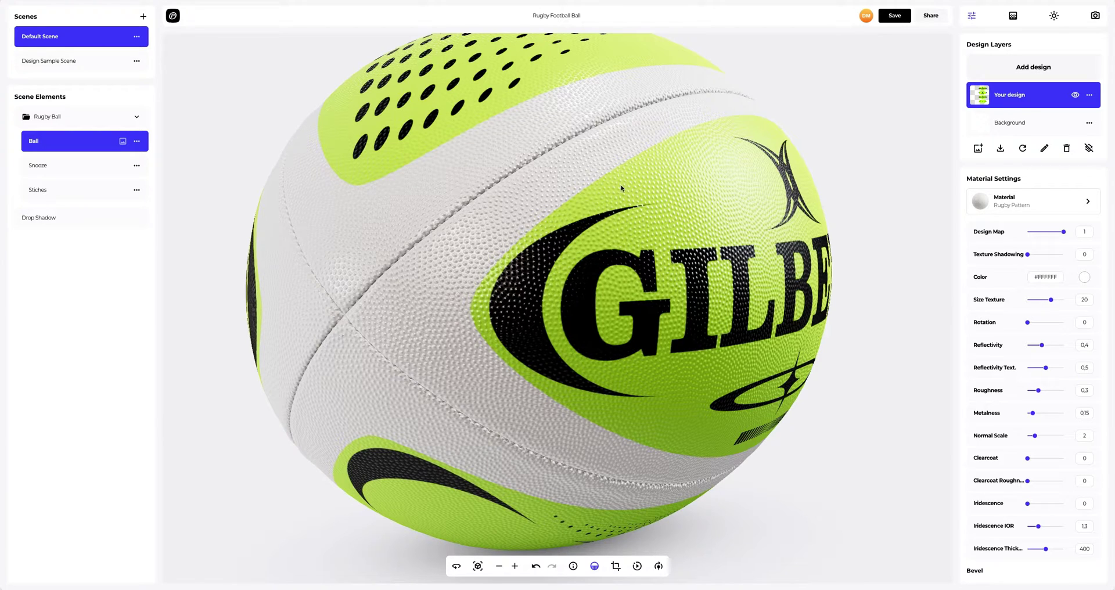
Step: Recolour the Background layer to teal #007285 after trying red and green shades
{"action": "left_click", "coordinate": [1026, 126]}
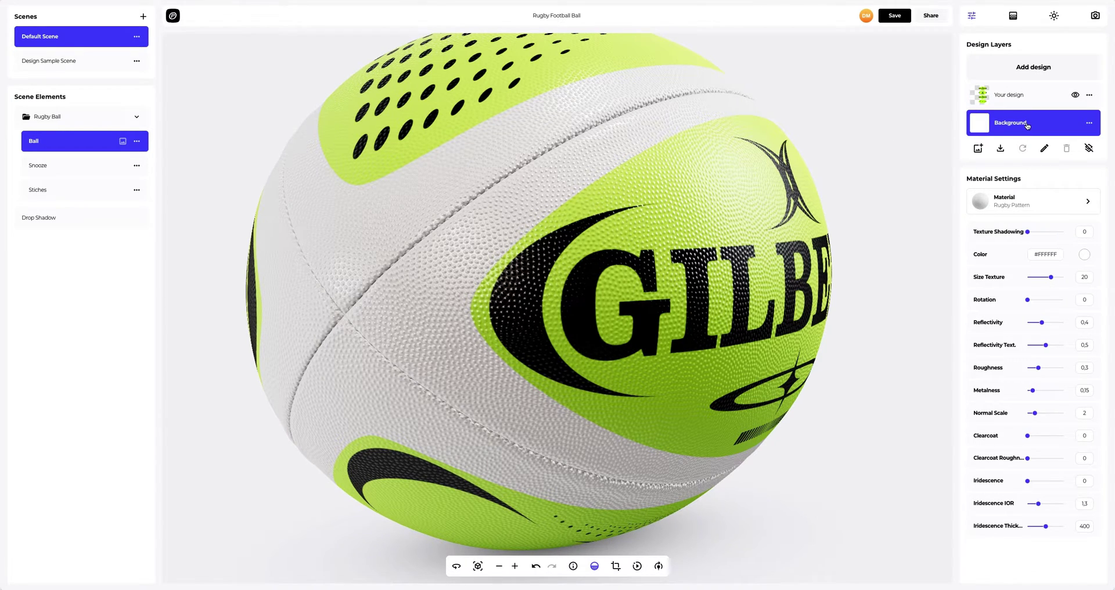
{"action": "left_click", "coordinate": [1081, 257]}
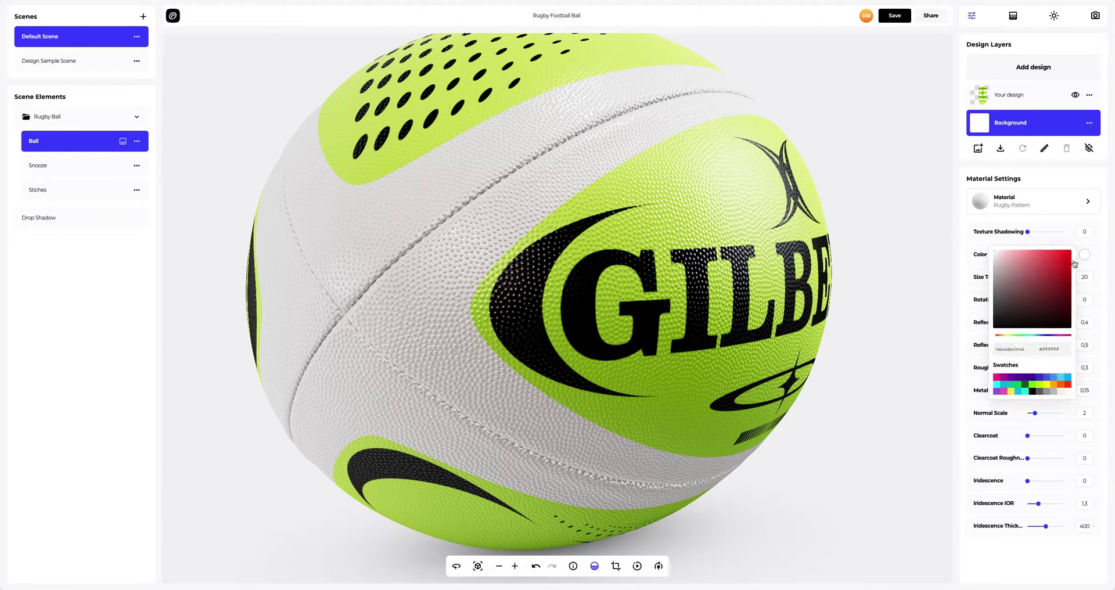
{"action": "left_click_drag", "start_coordinate": [1064, 260], "coordinate": [1041, 287]}
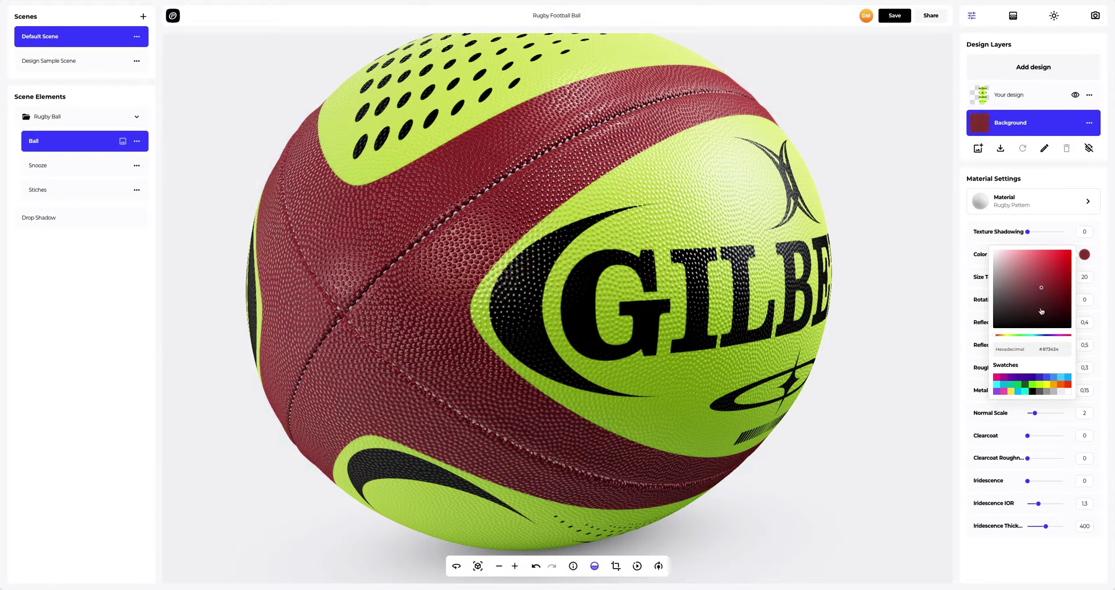
{"action": "left_click", "coordinate": [1033, 385]}
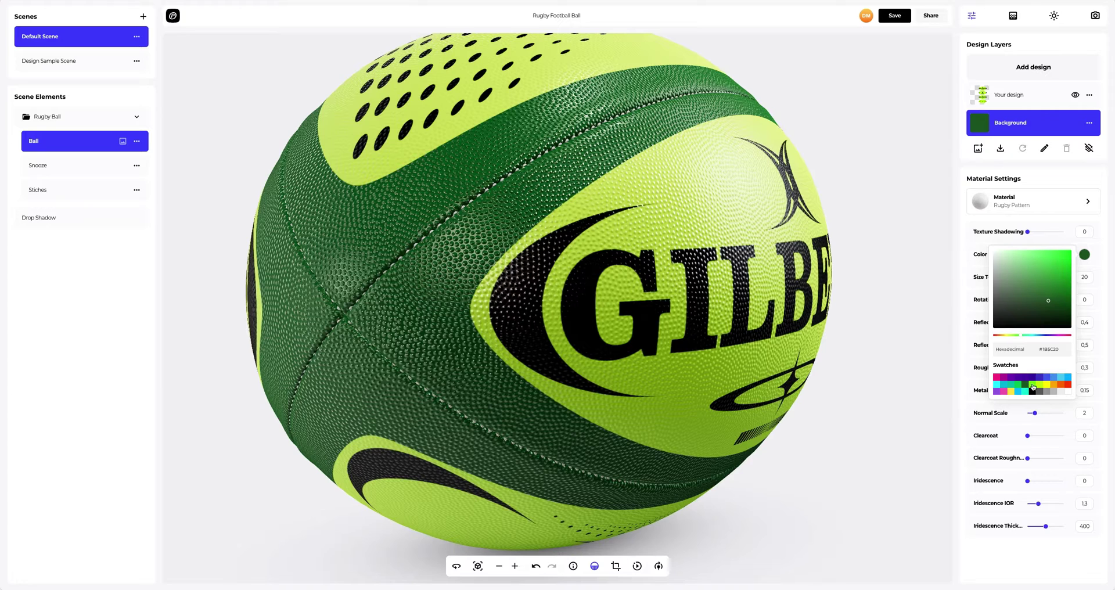
{"action": "left_click", "coordinate": [1034, 385]}
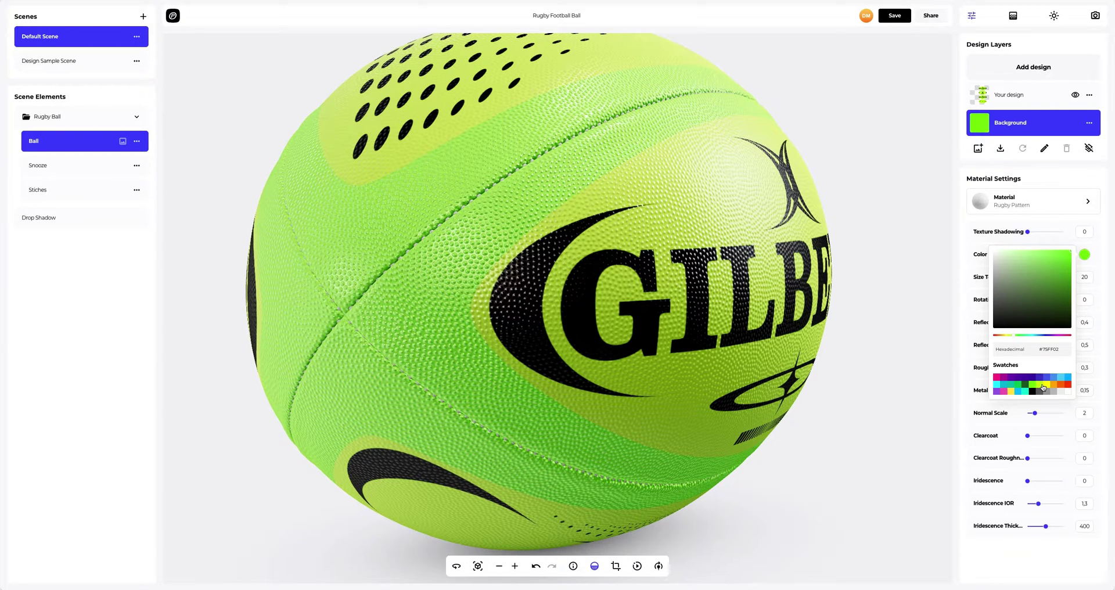
{"action": "left_click", "coordinate": [1043, 386]}
{"action": "left_click_drag", "start_coordinate": [1059, 349], "coordinate": [1042, 350]}
{"action": "type", "text": "007285"}
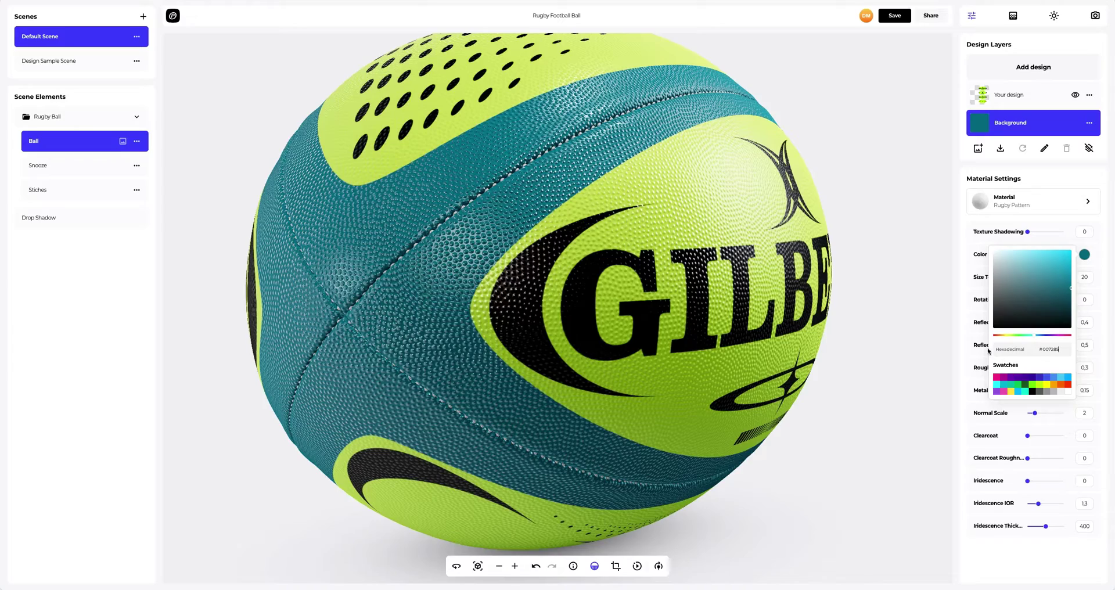
{"action": "left_click", "coordinate": [964, 351]}
{"action": "left_click_drag", "start_coordinate": [903, 323], "coordinate": [660, 277]}
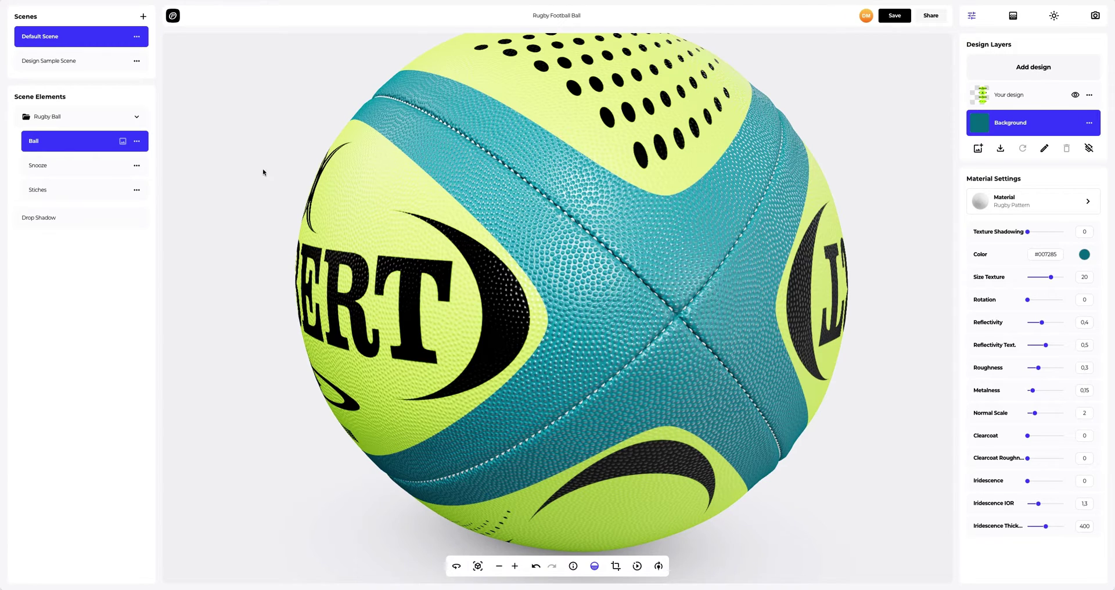
{"action": "left_click", "coordinate": [58, 191]}
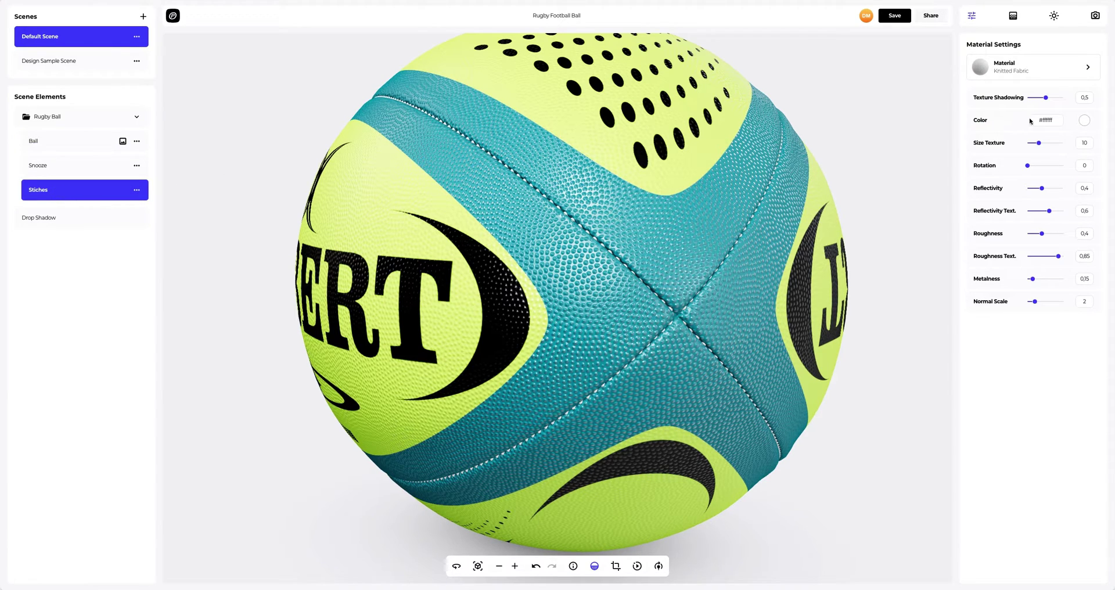
Step: Colour the stitches red-orange #FF3D01 and orbit in to inspect them
{"action": "left_click", "coordinate": [1084, 124]}
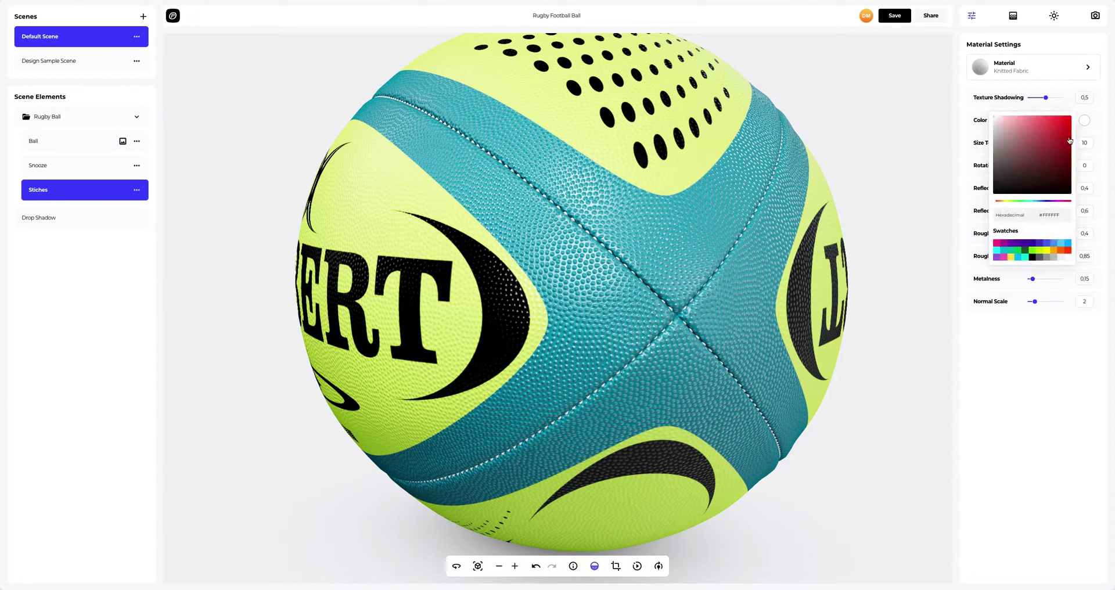
{"action": "left_click", "coordinate": [1067, 250]}
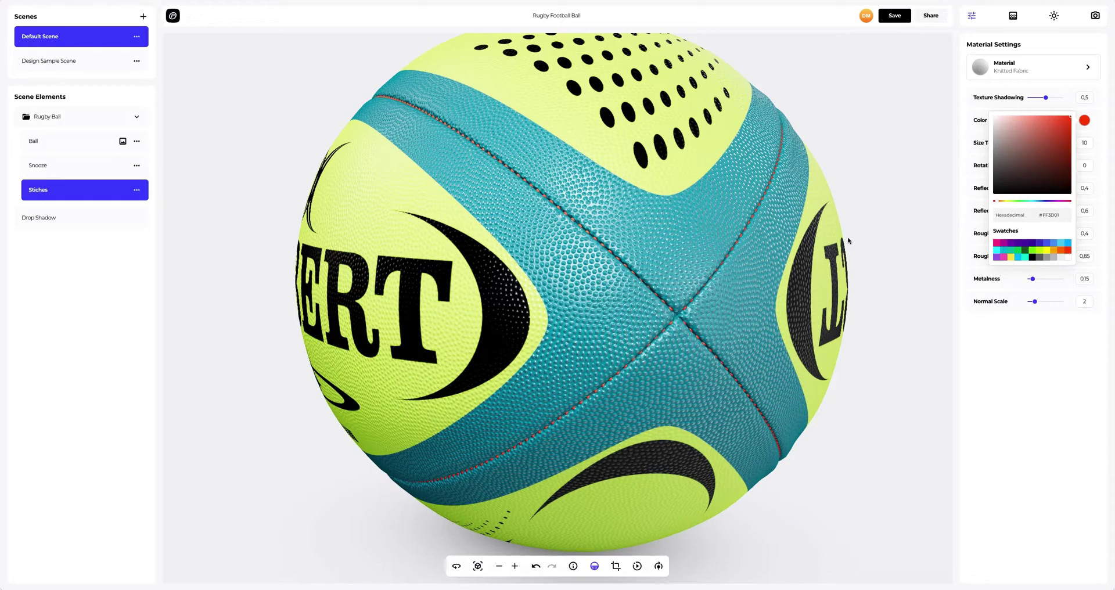
{"action": "left_click_drag", "start_coordinate": [849, 240], "coordinate": [659, 376]}
{"action": "scroll", "coordinate": [562, 409], "scroll_direction": "up", "scroll_amount": 5}
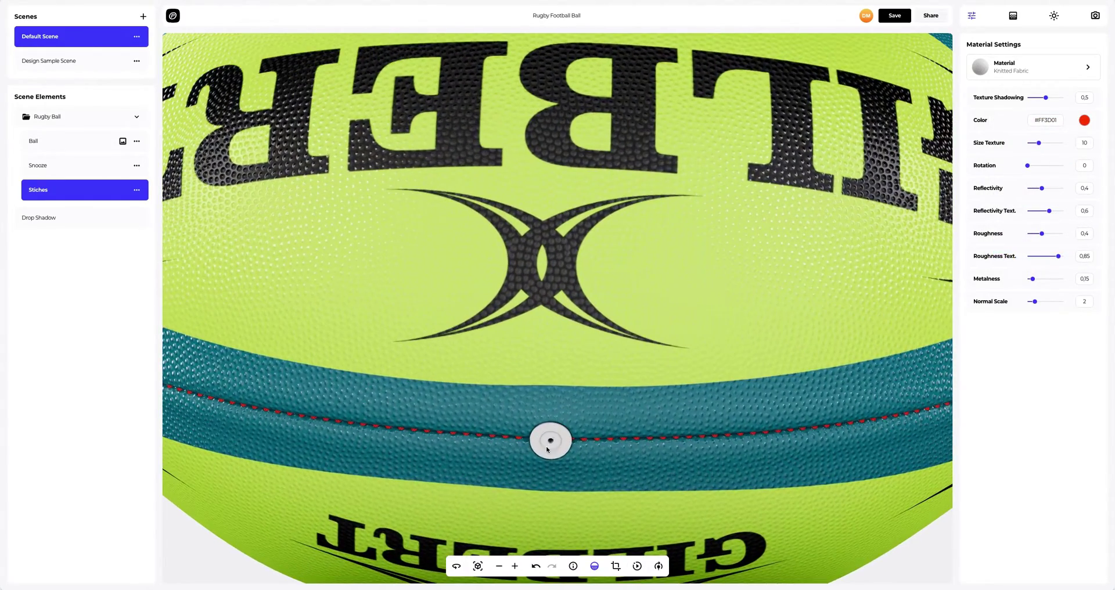
{"action": "left_click", "coordinate": [43, 167]}
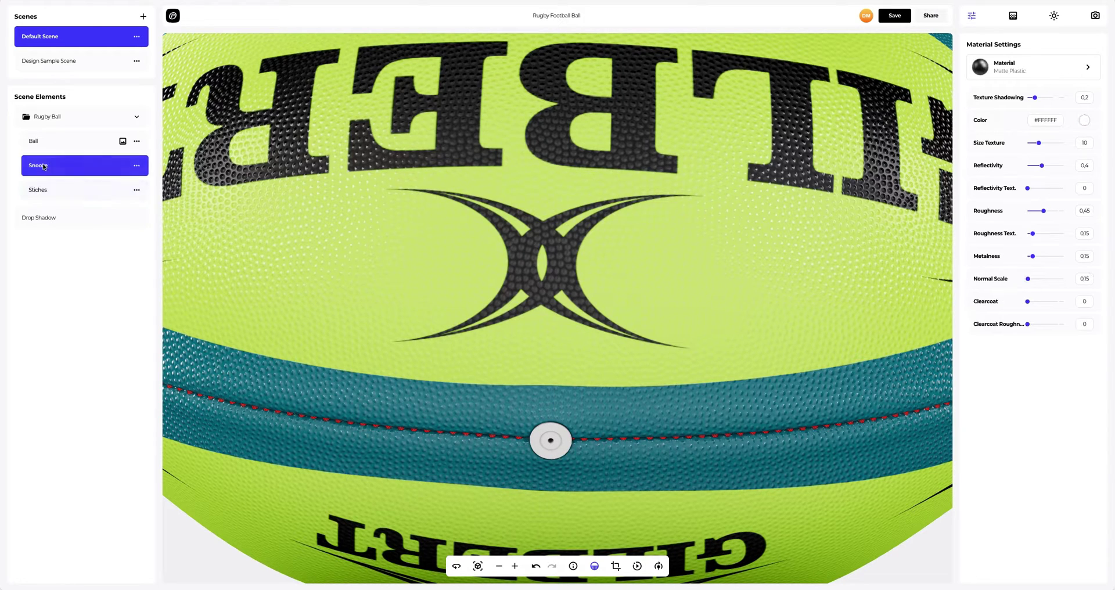
Step: Colour the valve red #FF3D01 and view the whole ball with GILBERT upright
{"action": "left_click", "coordinate": [1084, 121]}
{"action": "left_click", "coordinate": [1068, 251]}
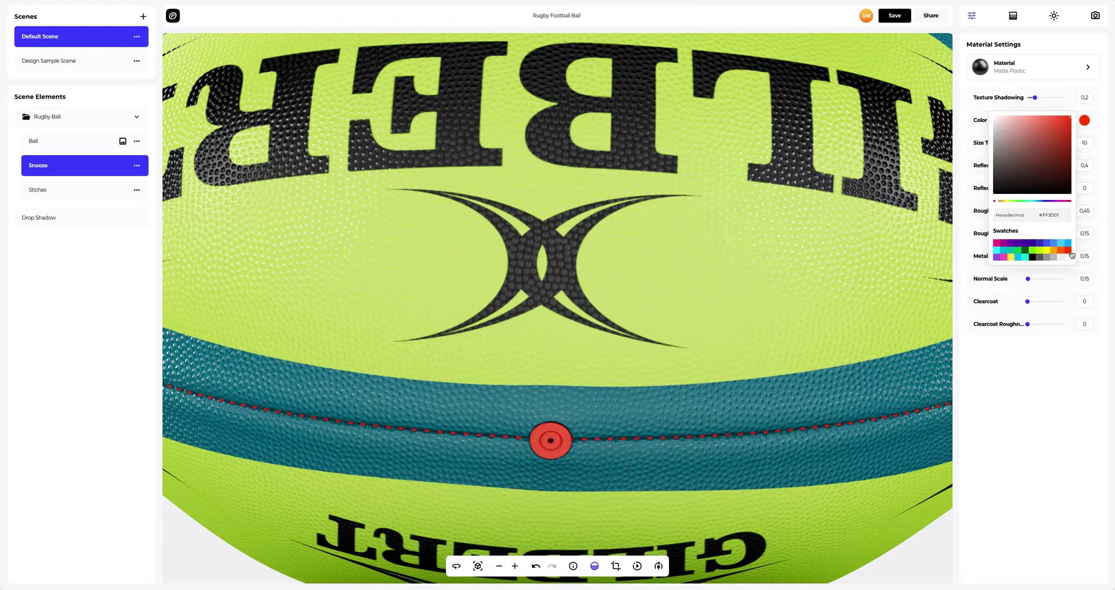
{"action": "scroll", "coordinate": [662, 258], "scroll_direction": "down", "scroll_amount": 5}
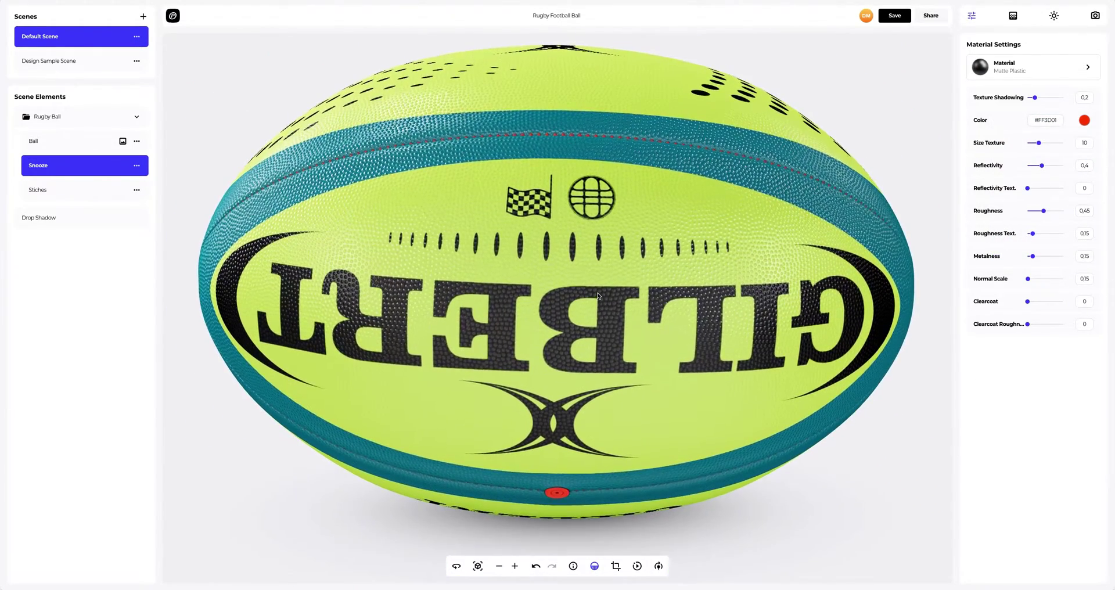
{"action": "scroll", "coordinate": [596, 284], "scroll_direction": "down", "scroll_amount": 3}
{"action": "left_click_drag", "start_coordinate": [587, 281], "coordinate": [554, 269]}
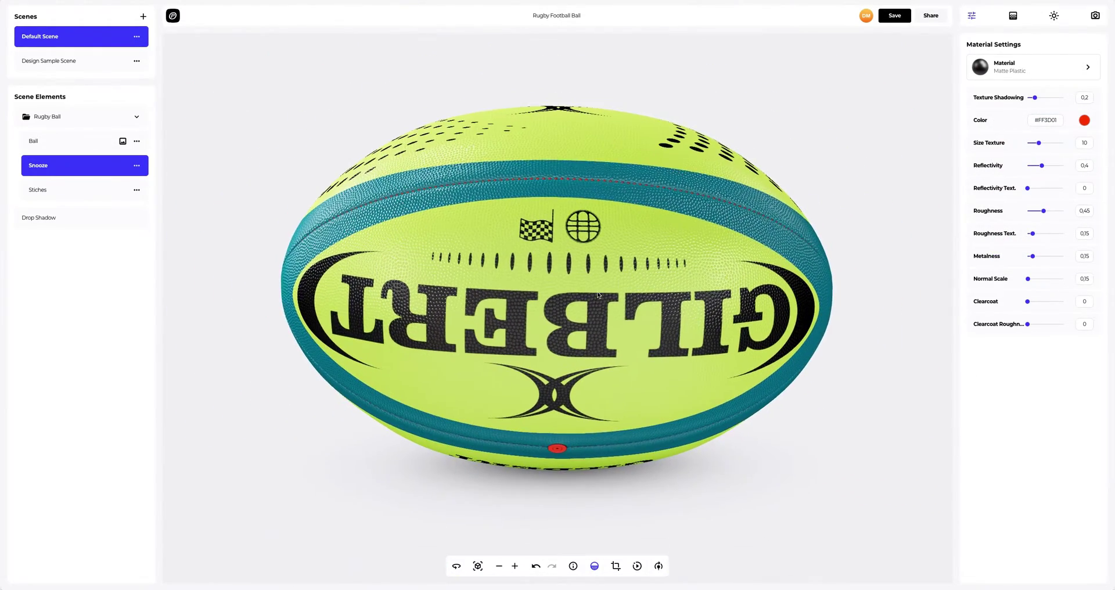
{"action": "left_click_drag", "start_coordinate": [827, 225], "coordinate": [598, 262]}
{"action": "scroll", "coordinate": [591, 270], "scroll_direction": "up", "scroll_amount": 3}
{"action": "scroll", "coordinate": [591, 269], "scroll_direction": "down", "scroll_amount": 1}
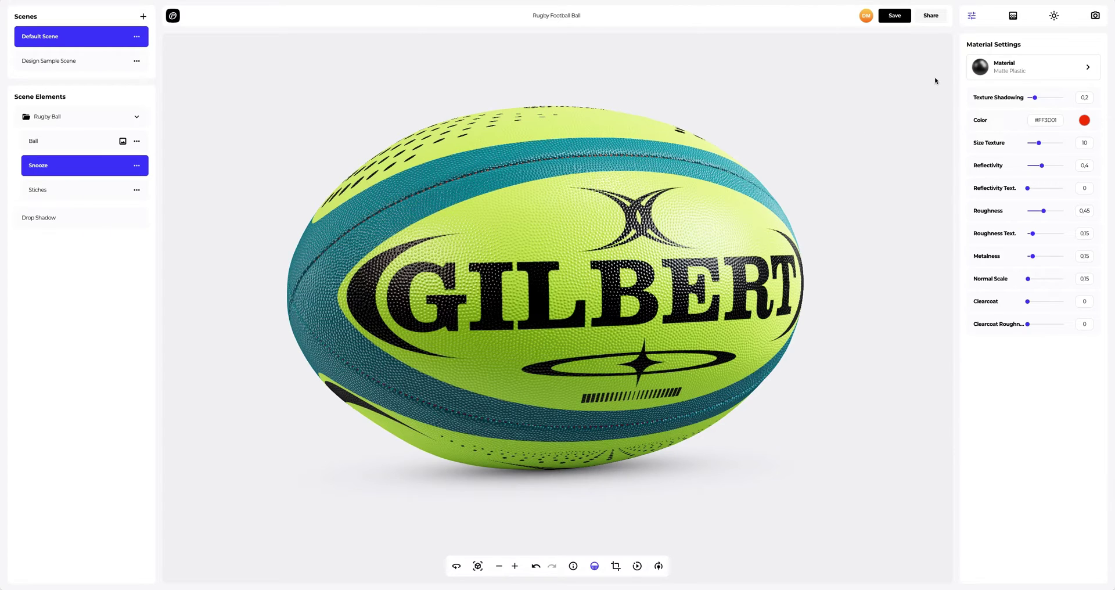
Step: Try purple and yellow-green solid canvas backgrounds
{"action": "left_click", "coordinate": [1013, 17]}
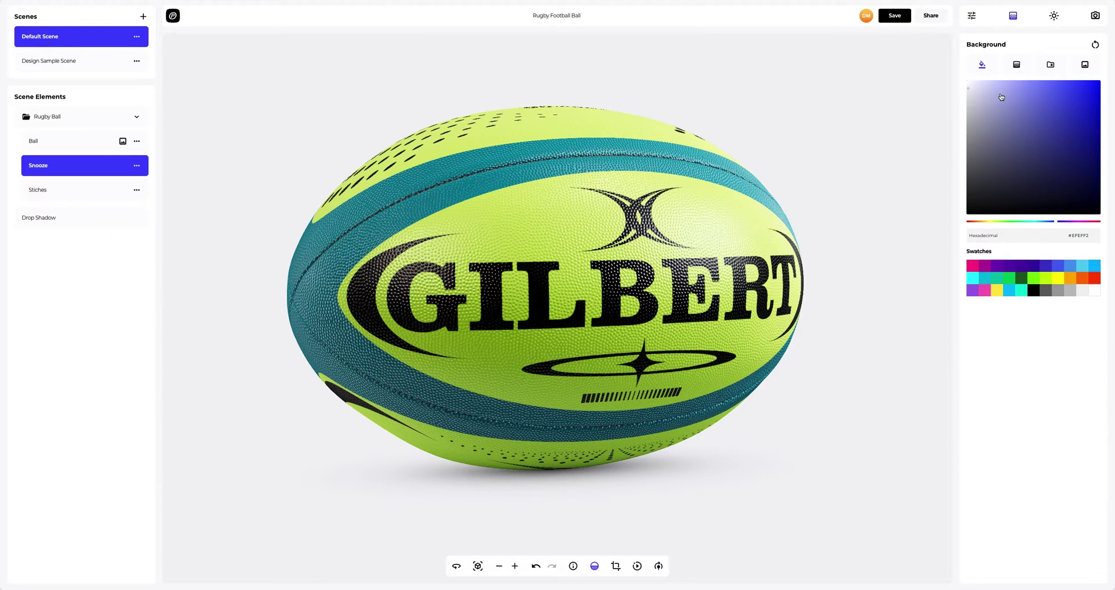
{"action": "mouse_move", "coordinate": [1000, 100]}
{"action": "left_mouse_down"}
{"action": "mouse_move", "coordinate": [1000, 113]}
{"action": "mouse_move", "coordinate": [1034, 133]}
{"action": "mouse_move", "coordinate": [1088, 137]}
{"action": "mouse_move", "coordinate": [1098, 151]}
{"action": "left_mouse_up"}
{"action": "left_click", "coordinate": [1048, 278]}
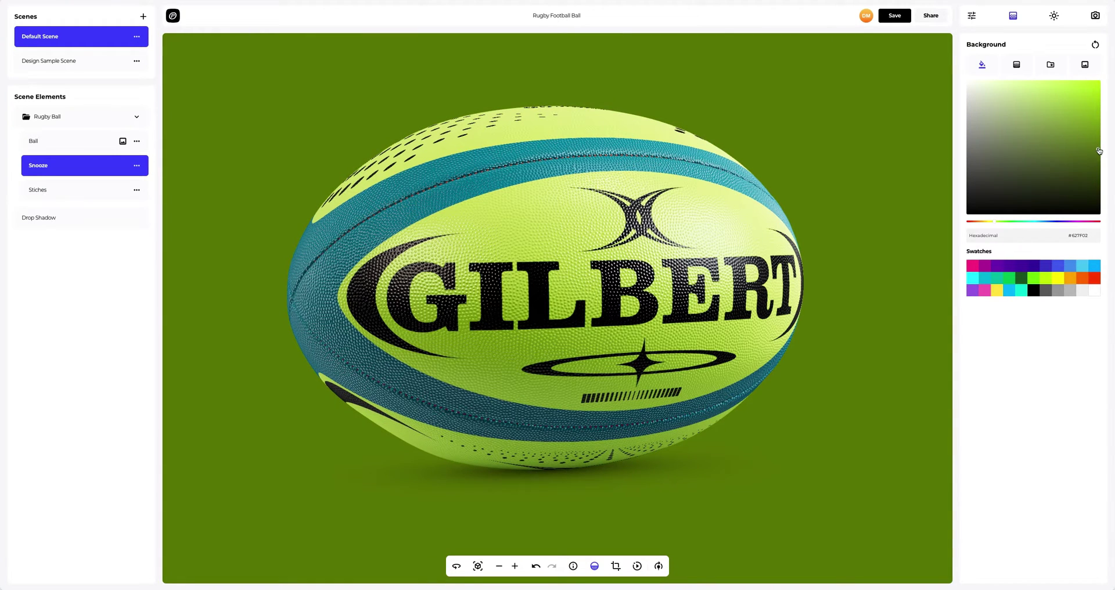
Step: Make the background a radial gradient from lime #C6FF00 to dark green
{"action": "left_click", "coordinate": [1017, 65]}
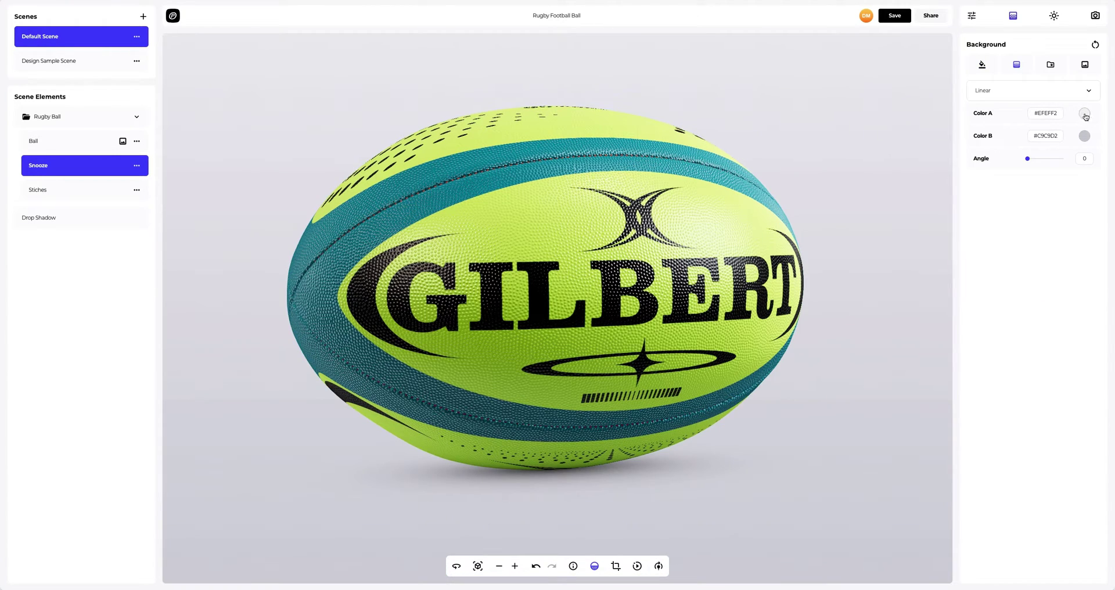
{"action": "left_click", "coordinate": [1084, 115]}
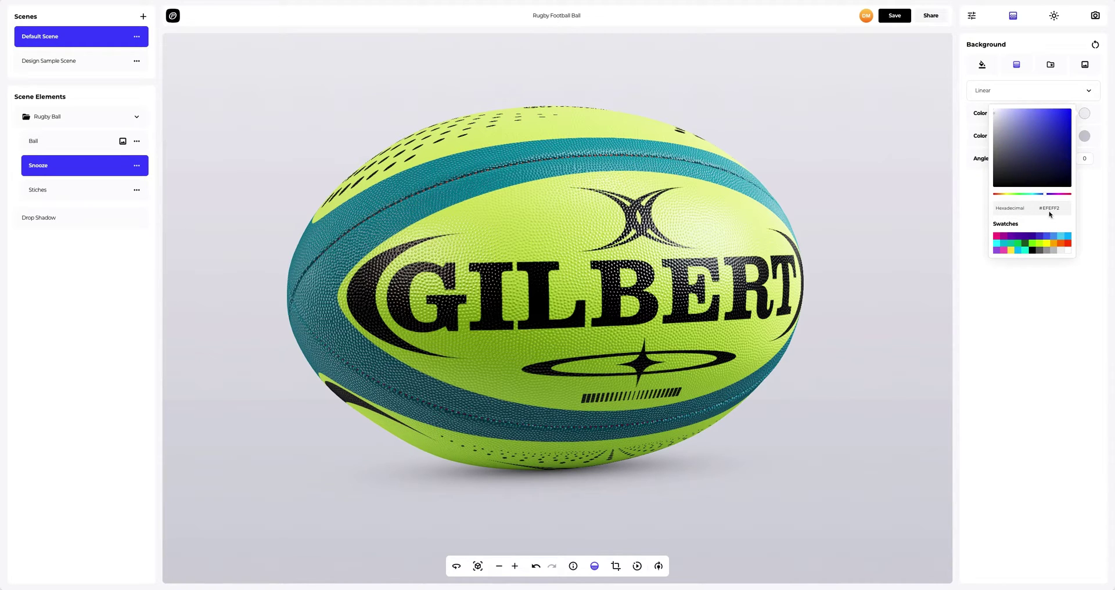
{"action": "left_click", "coordinate": [1042, 244]}
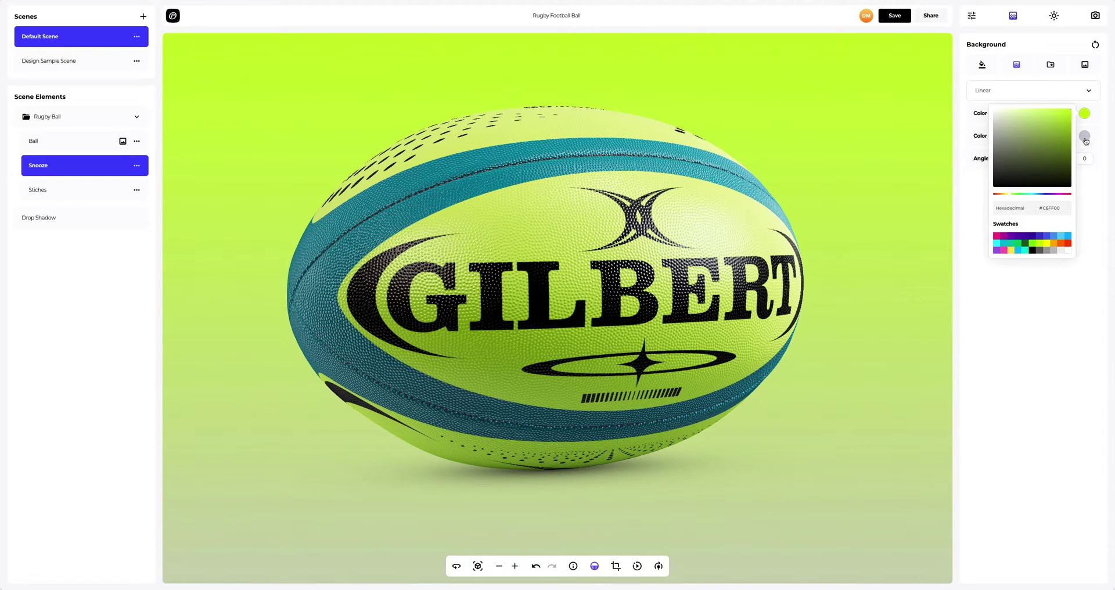
{"action": "left_click", "coordinate": [1084, 136]}
{"action": "left_click", "coordinate": [1025, 268]}
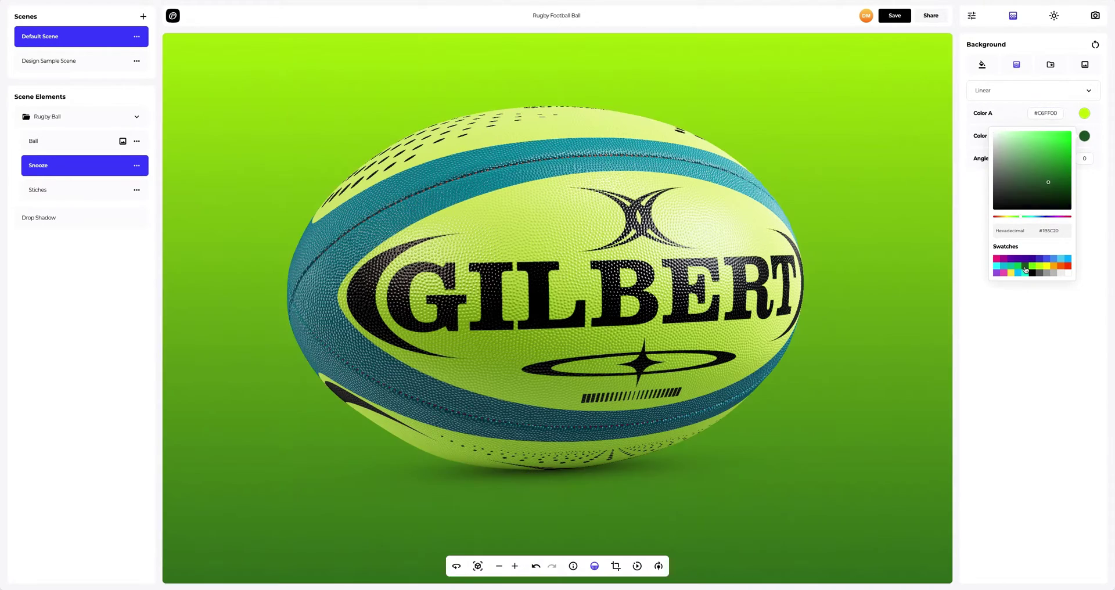
{"action": "left_click", "coordinate": [975, 262]}
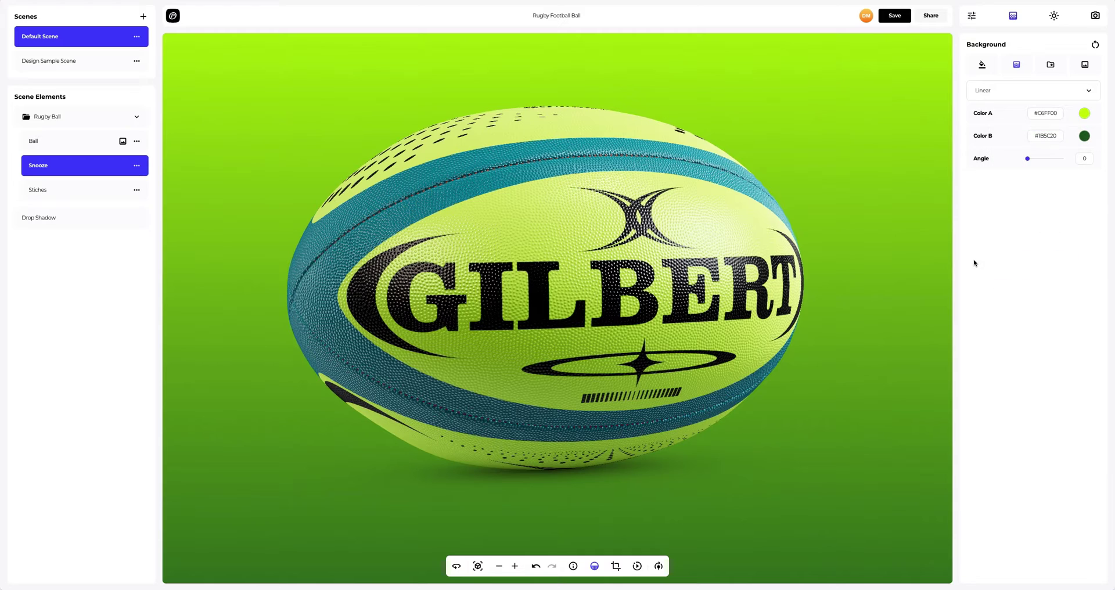
{"action": "left_click", "coordinate": [994, 96]}
{"action": "left_click", "coordinate": [990, 117]}
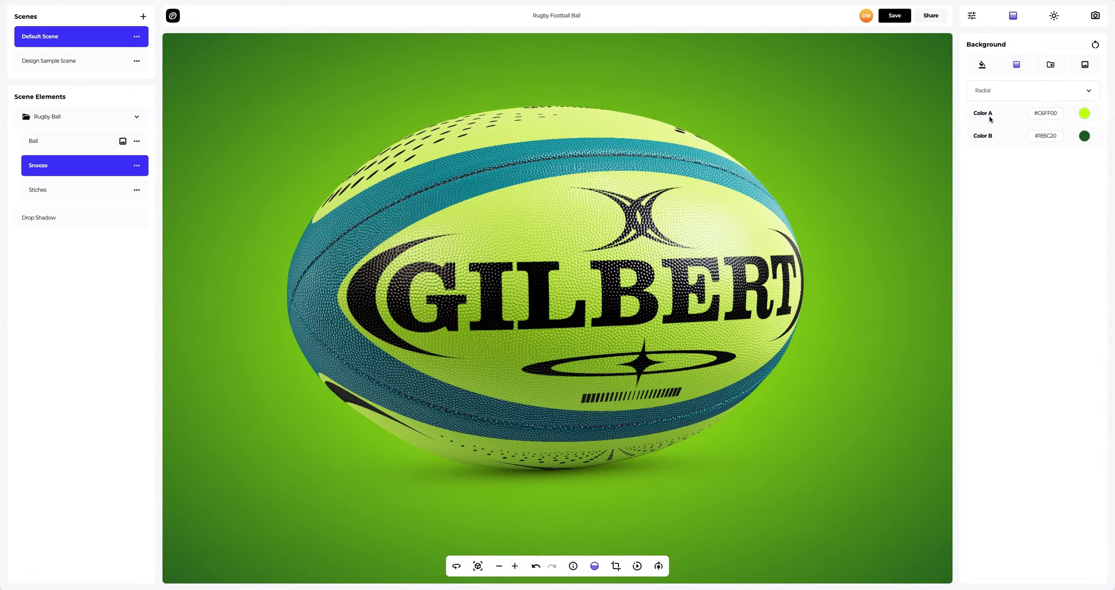
Step: Try blue-grey, navy, grey-blue and green bokeh presets, then bring up image upload
{"action": "left_click", "coordinate": [1051, 66]}
{"action": "left_click", "coordinate": [1078, 104]}
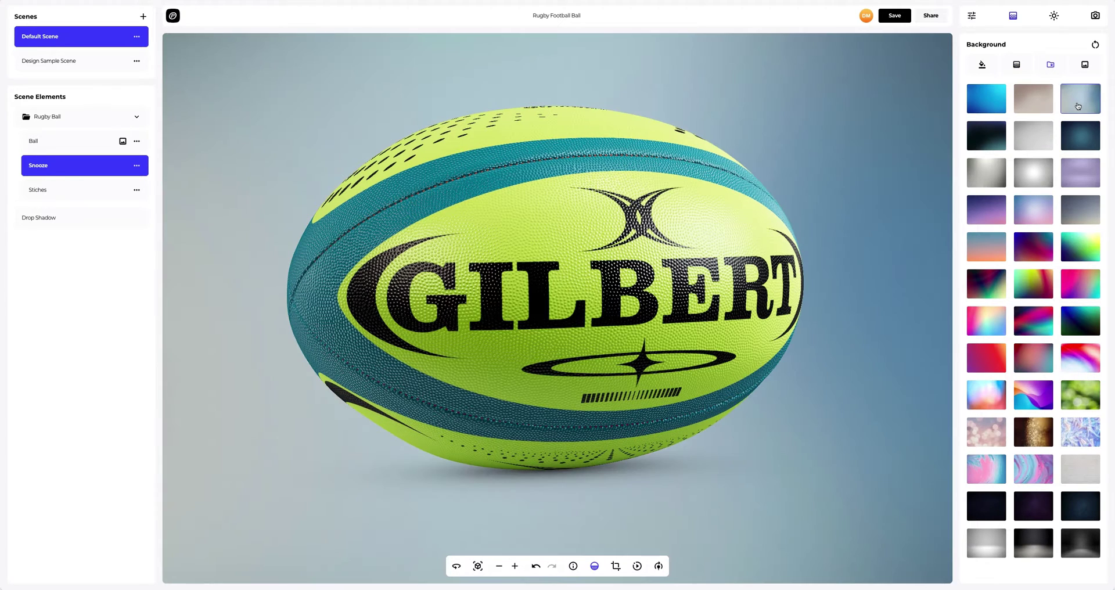
{"action": "left_click", "coordinate": [1082, 135]}
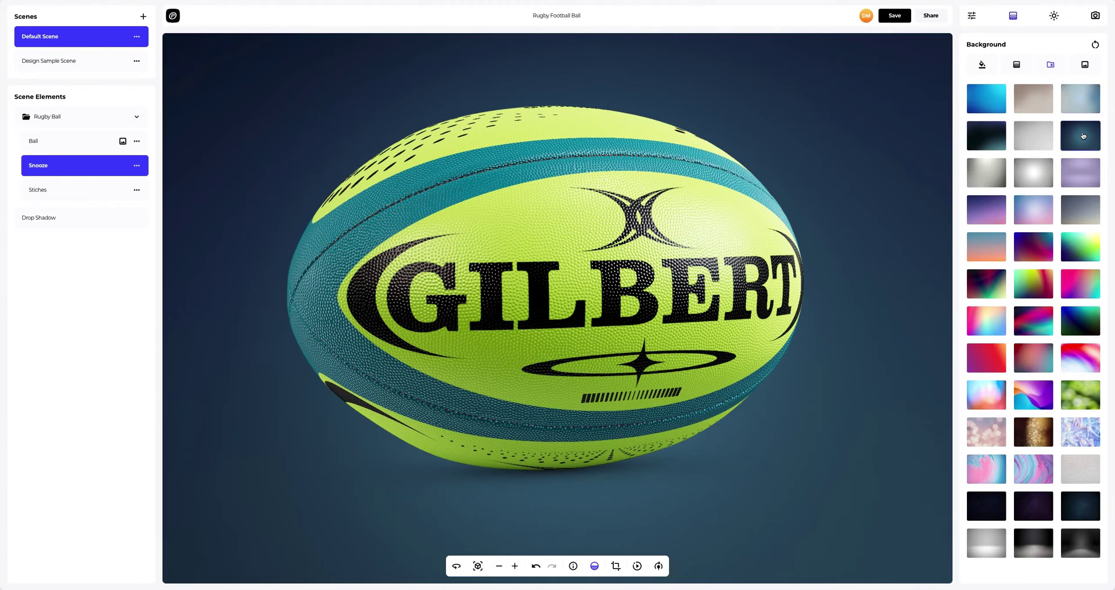
{"action": "left_click", "coordinate": [1081, 208]}
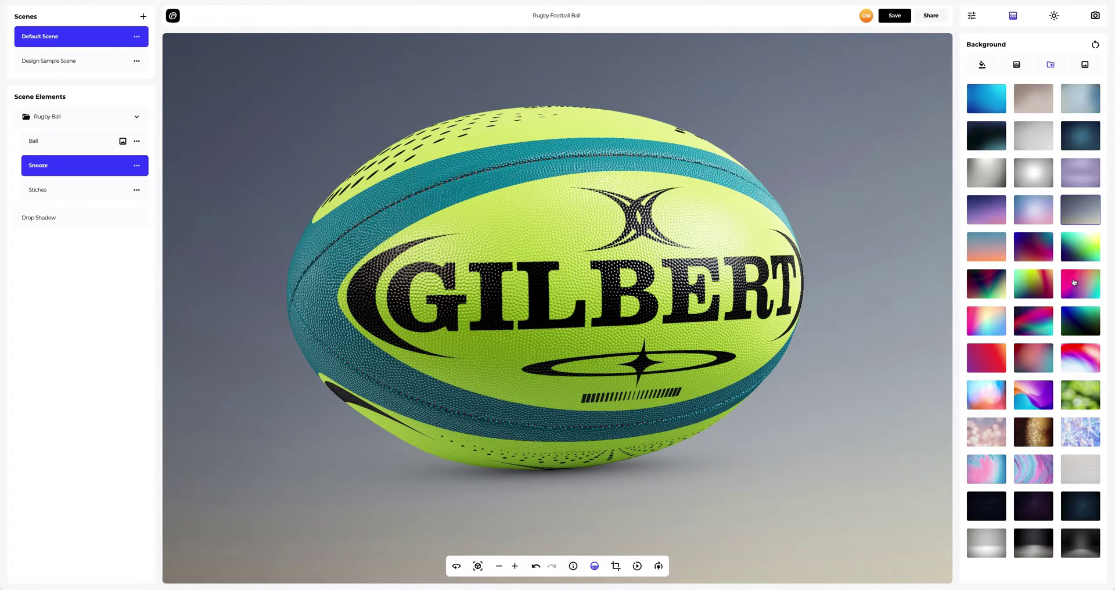
{"action": "left_click", "coordinate": [1073, 395]}
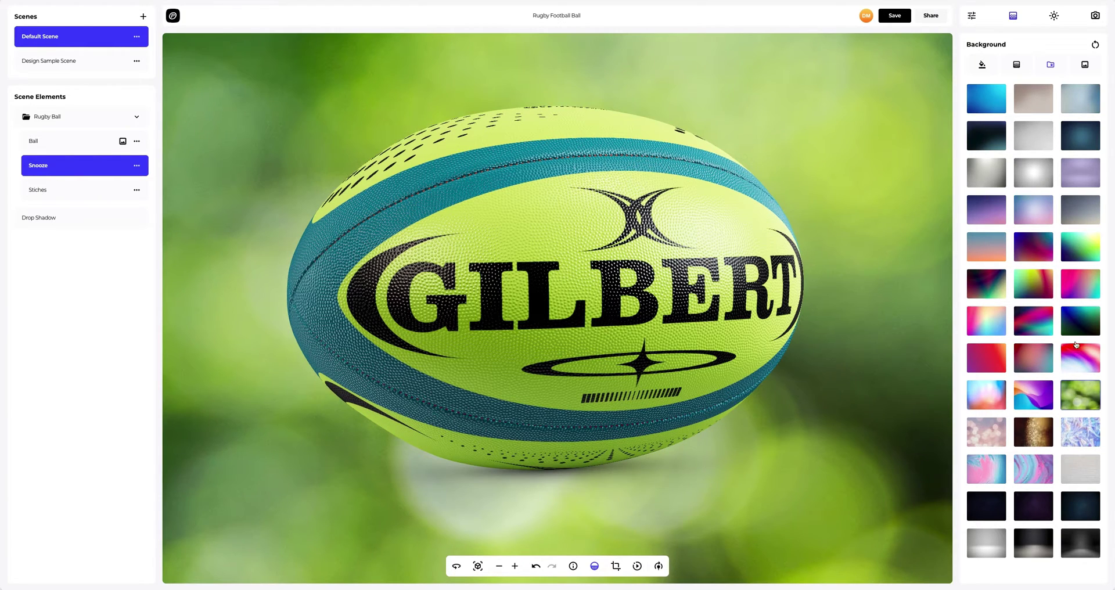
{"action": "left_click", "coordinate": [1084, 66]}
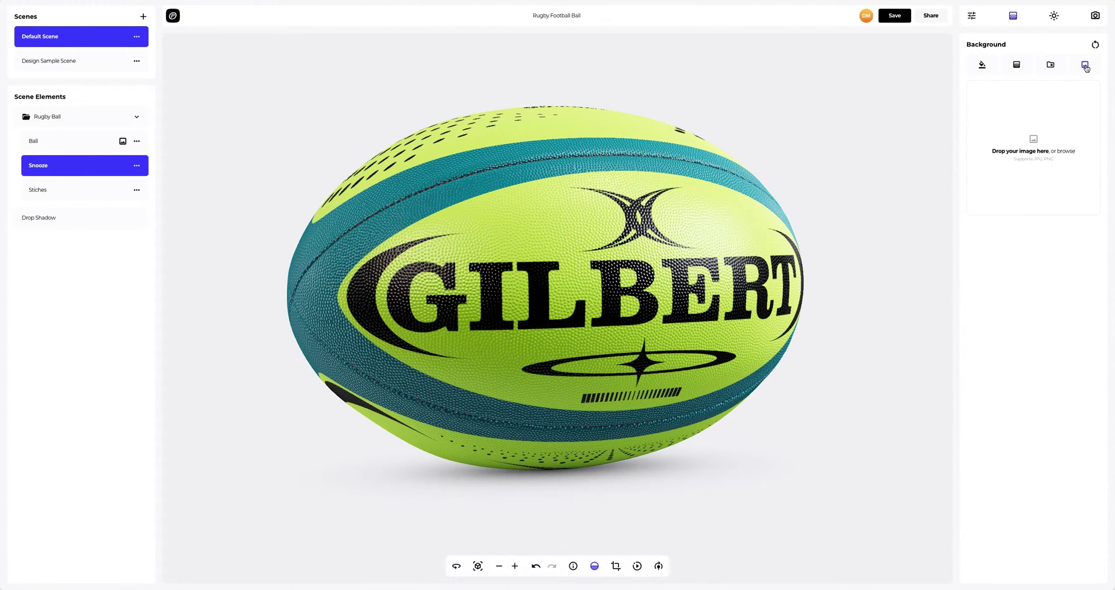
Step: Use the Background.png grass photo as the backdrop with Frame Crop turned off
{"action": "left_click", "coordinate": [1031, 144]}
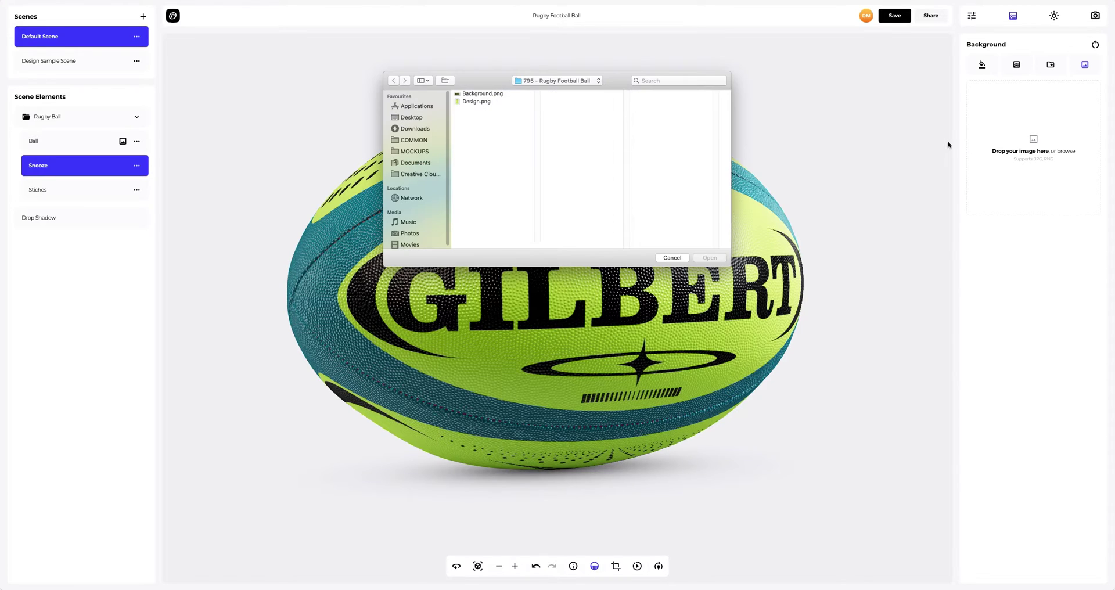
{"action": "left_click", "coordinate": [494, 94]}
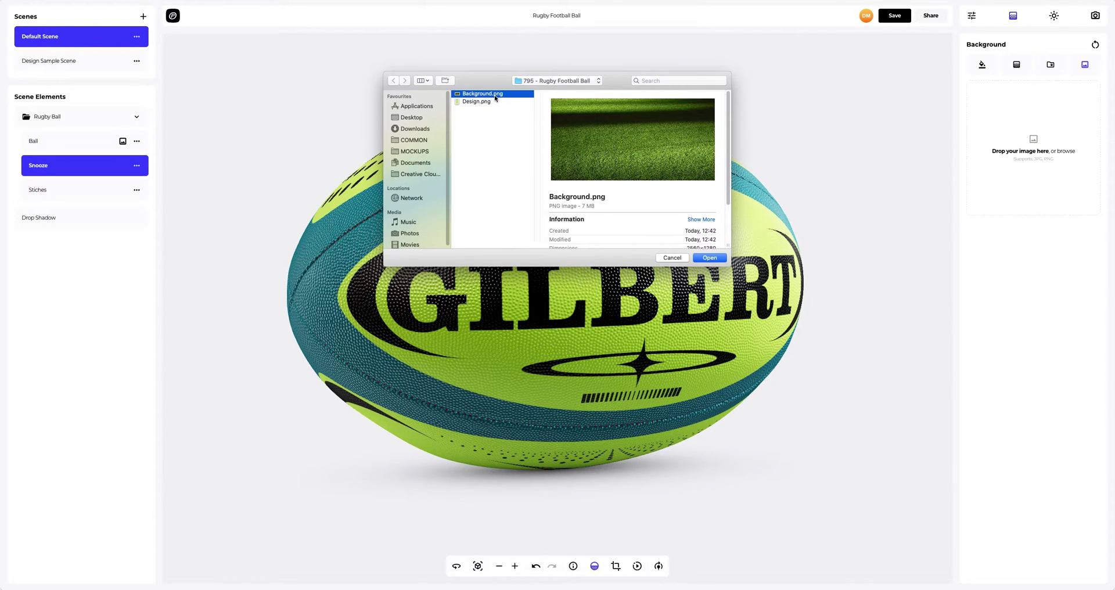
{"action": "left_click", "coordinate": [706, 258]}
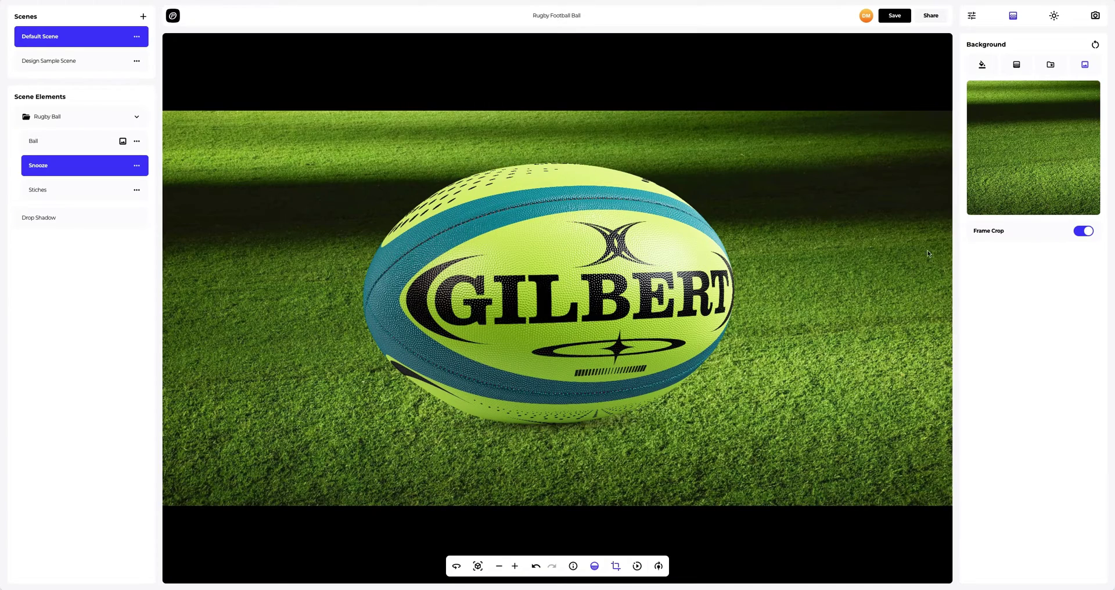
{"action": "left_click", "coordinate": [1086, 231]}
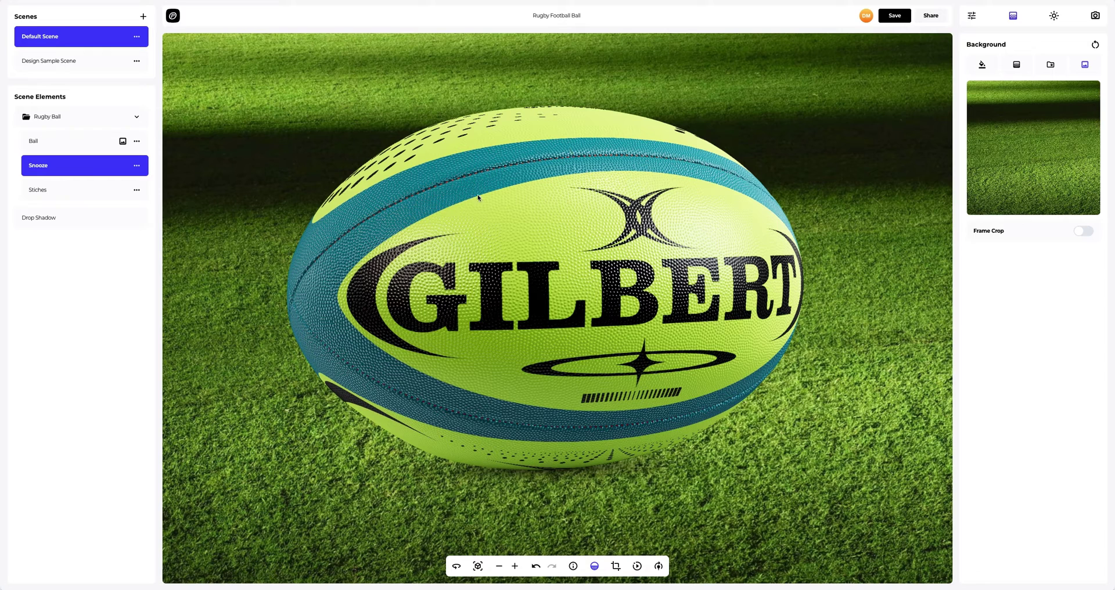
Step: Rotate the spot light to horizontal -89 and vertical 114.9
{"action": "left_click", "coordinate": [1052, 16]}
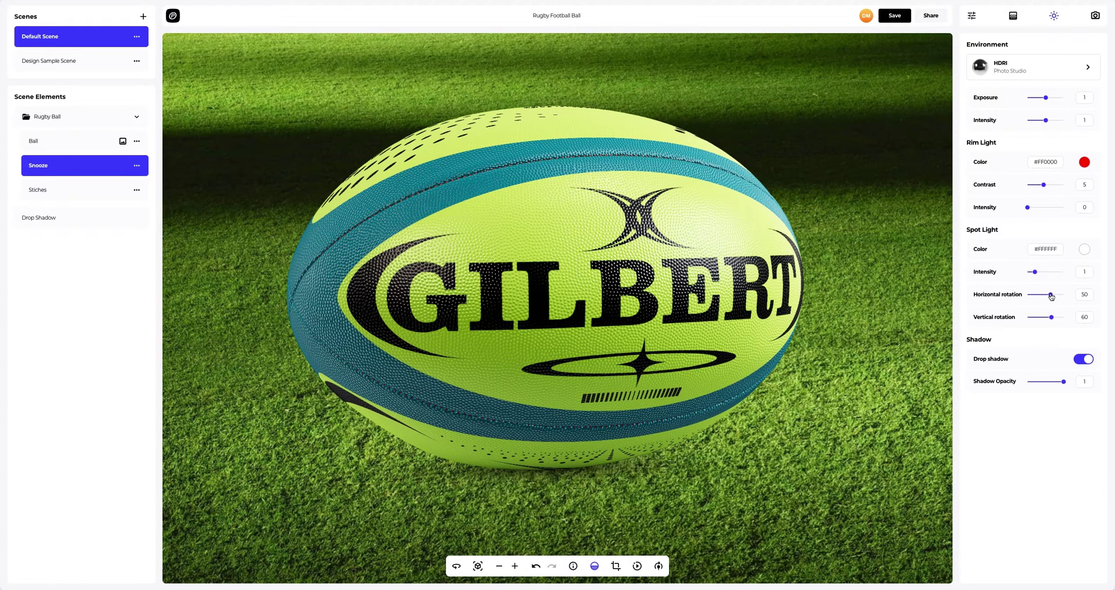
{"action": "left_click_drag", "start_coordinate": [1045, 297], "coordinate": [1058, 318]}
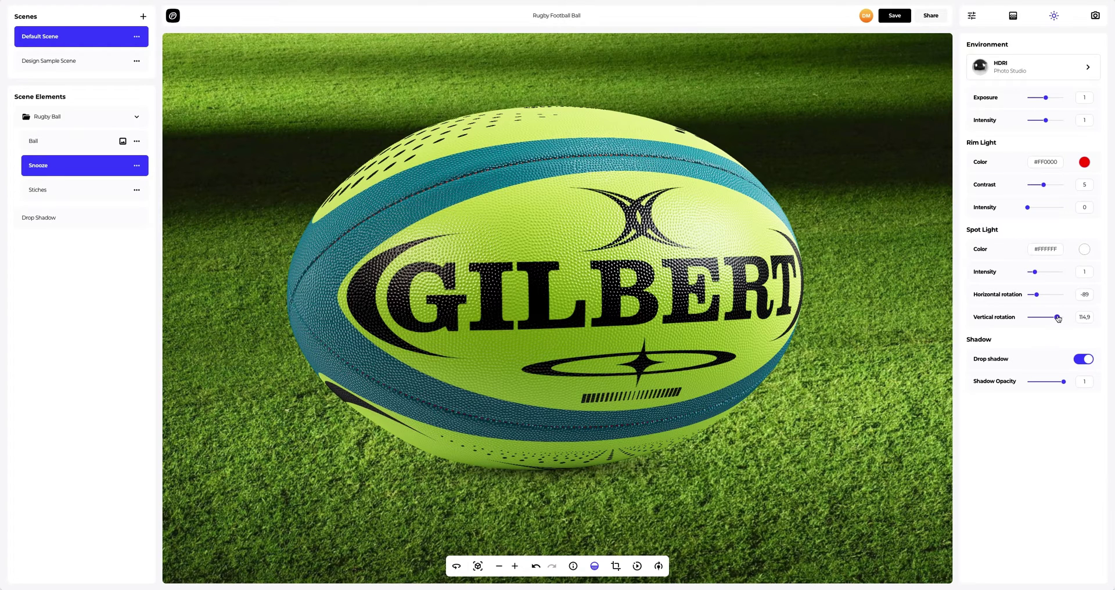
{"action": "scroll", "coordinate": [649, 254], "scroll_direction": "down", "scroll_amount": 1}
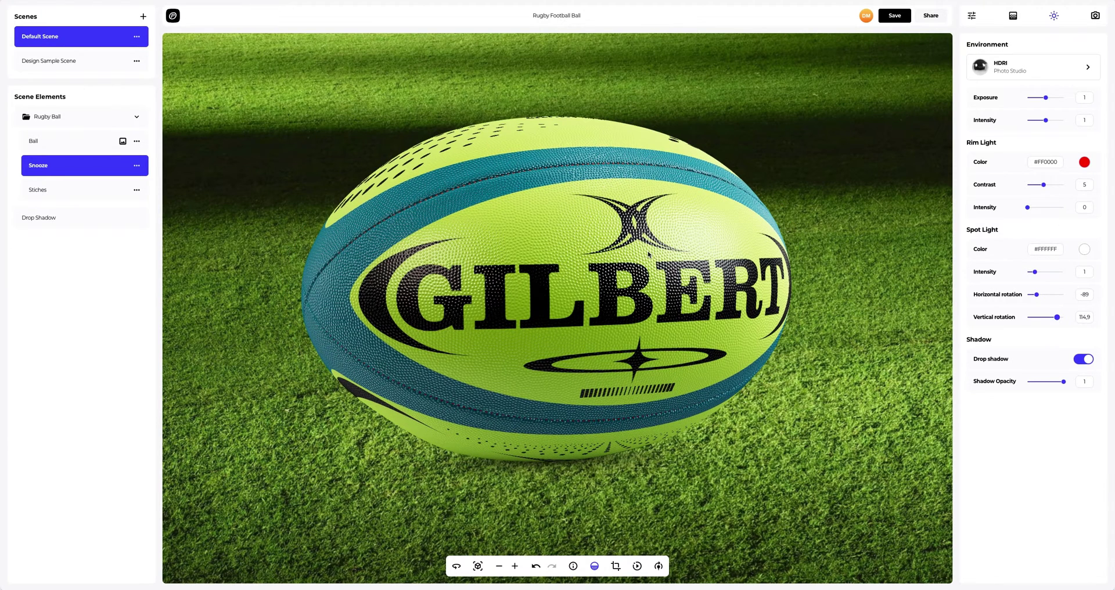
{"action": "scroll", "coordinate": [648, 253], "scroll_direction": "down", "scroll_amount": 1}
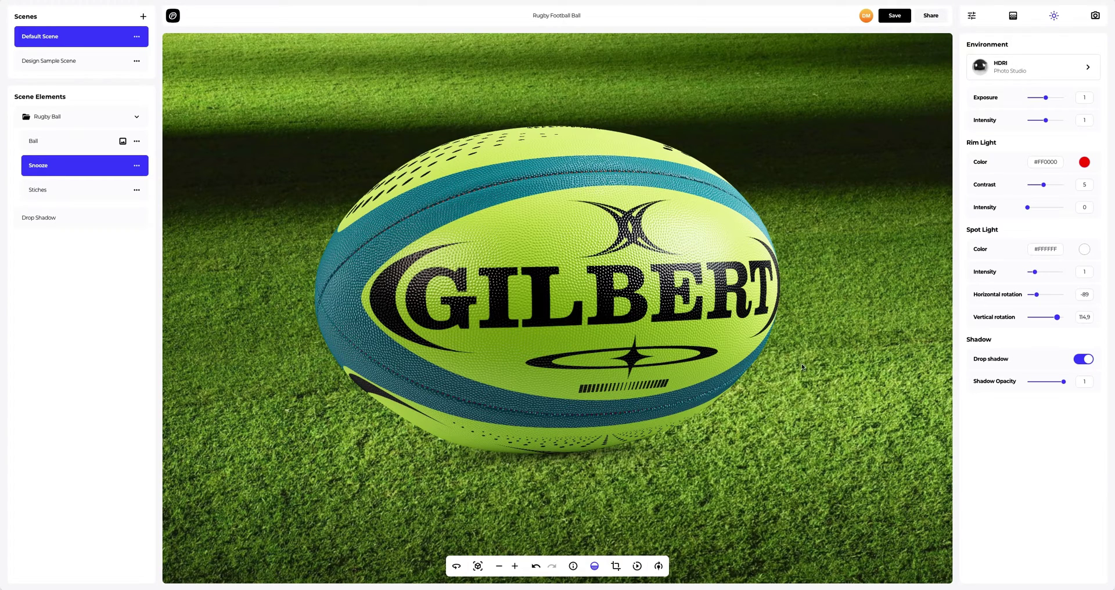
Step: Preview the ball auto-rotating at a faster speed, stop it, and save the project
{"action": "left_click", "coordinate": [658, 566]}
{"action": "left_click_drag", "start_coordinate": [660, 541], "coordinate": [686, 541]}
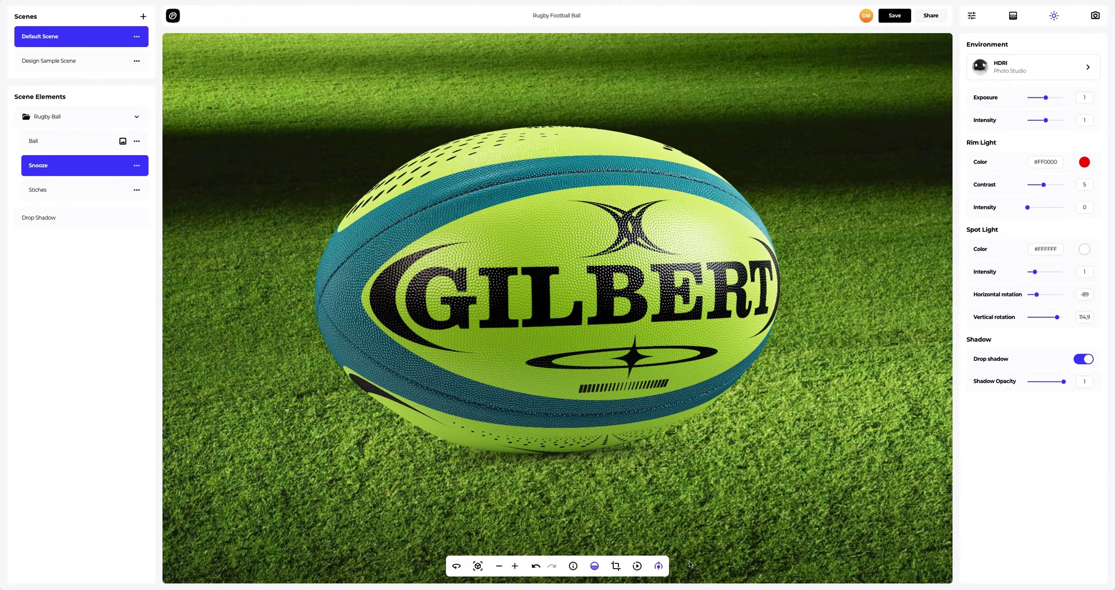
{"action": "left_click", "coordinate": [658, 566]}
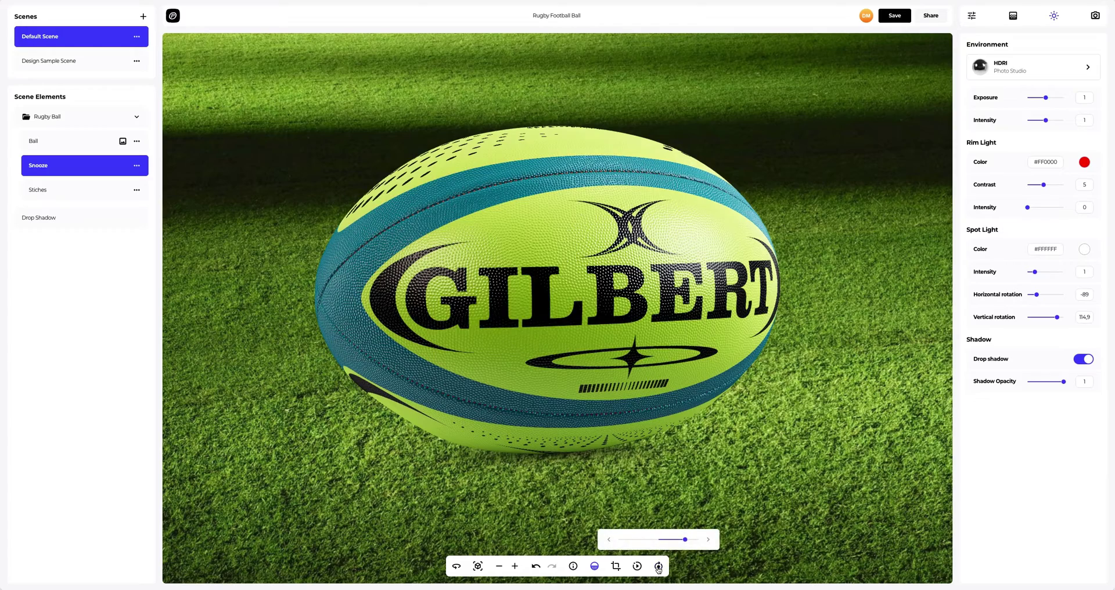
{"action": "left_click", "coordinate": [638, 567]}
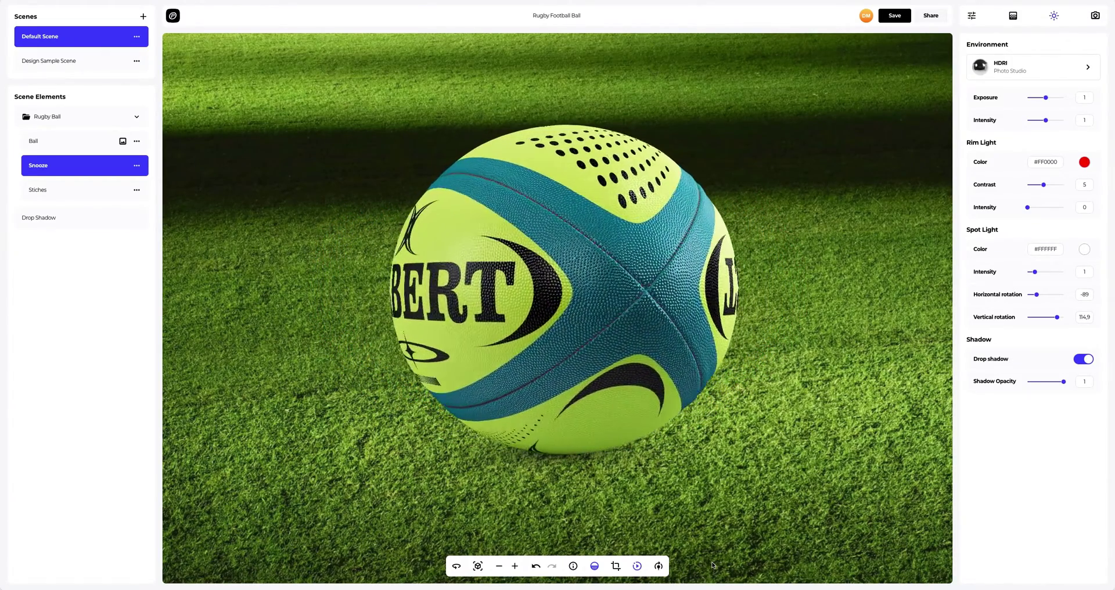
{"action": "left_click", "coordinate": [637, 566]}
{"action": "left_click", "coordinate": [638, 566]}
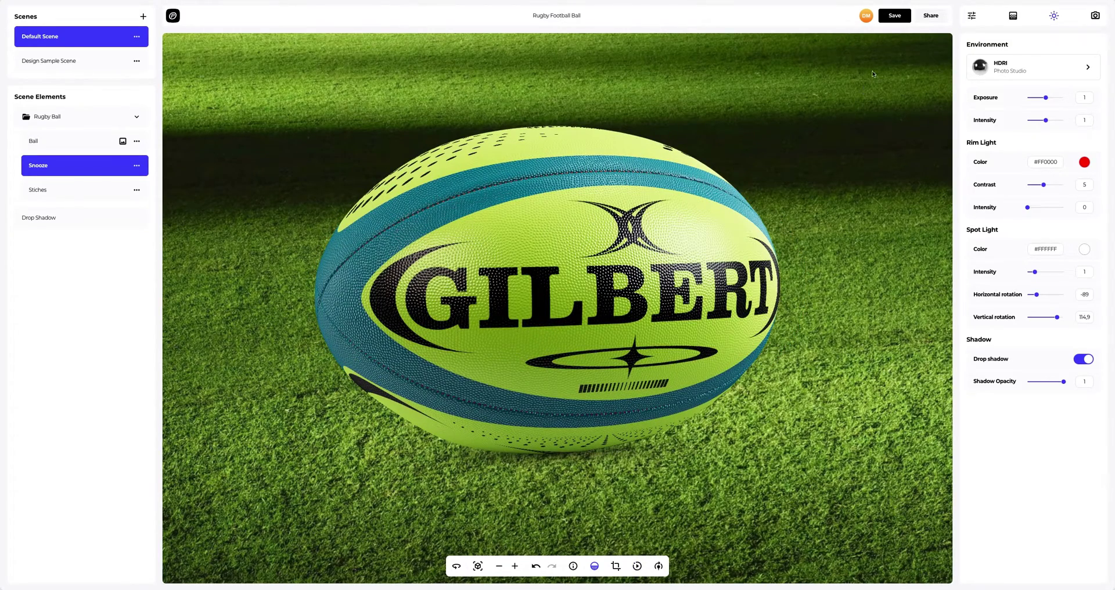
{"action": "left_click", "coordinate": [892, 19]}
Step: From the full-screen preview, enable public access for the rugby ball project to get its link and embed code
{"action": "left_click", "coordinate": [927, 16]}
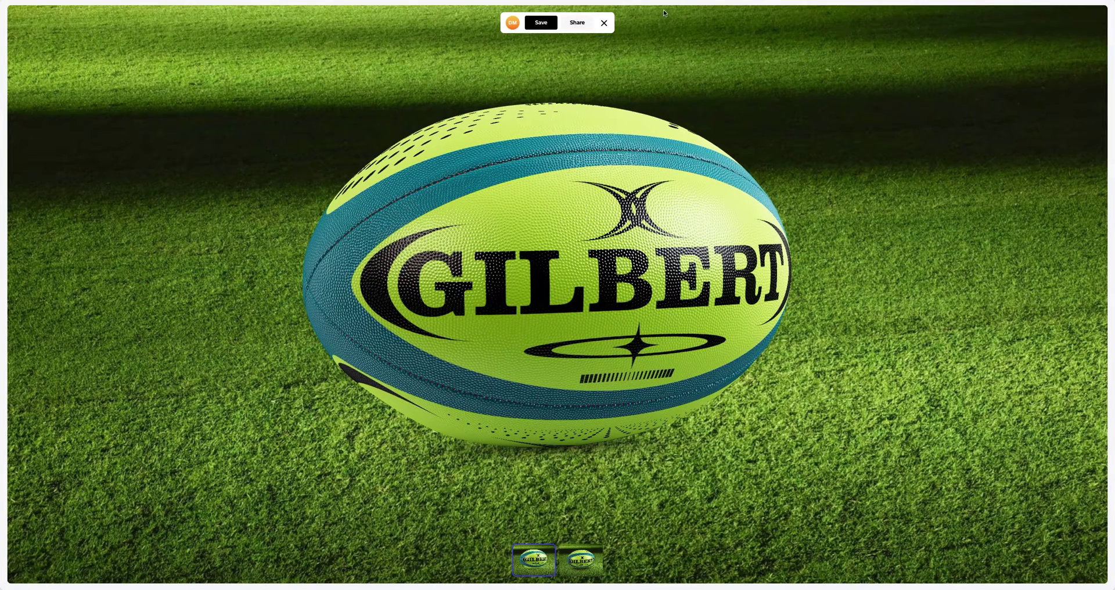
{"action": "left_click", "coordinate": [581, 22]}
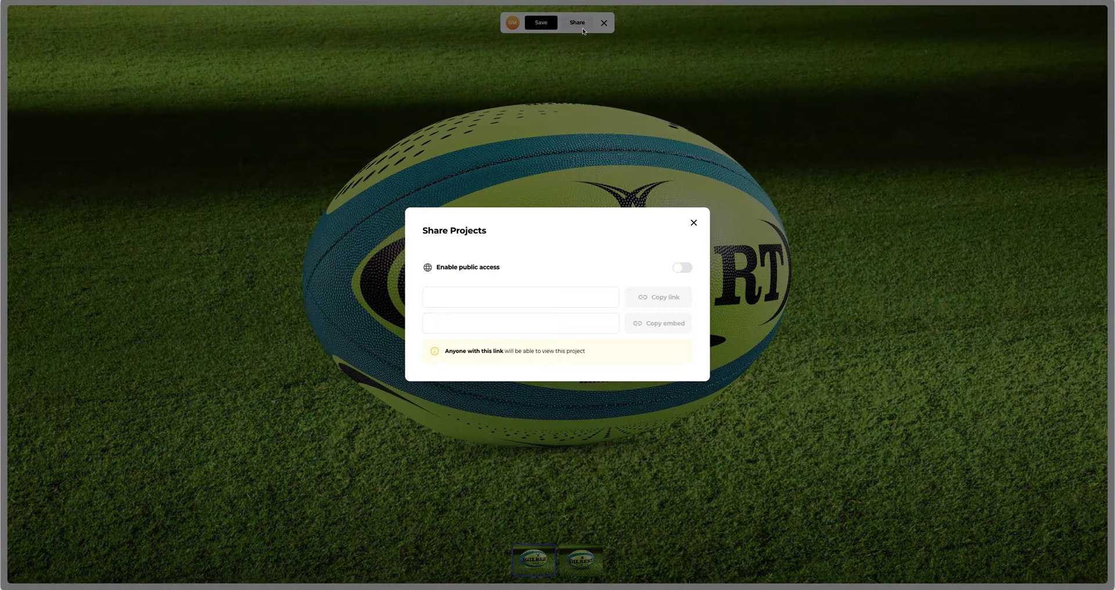
{"action": "left_click", "coordinate": [681, 268]}
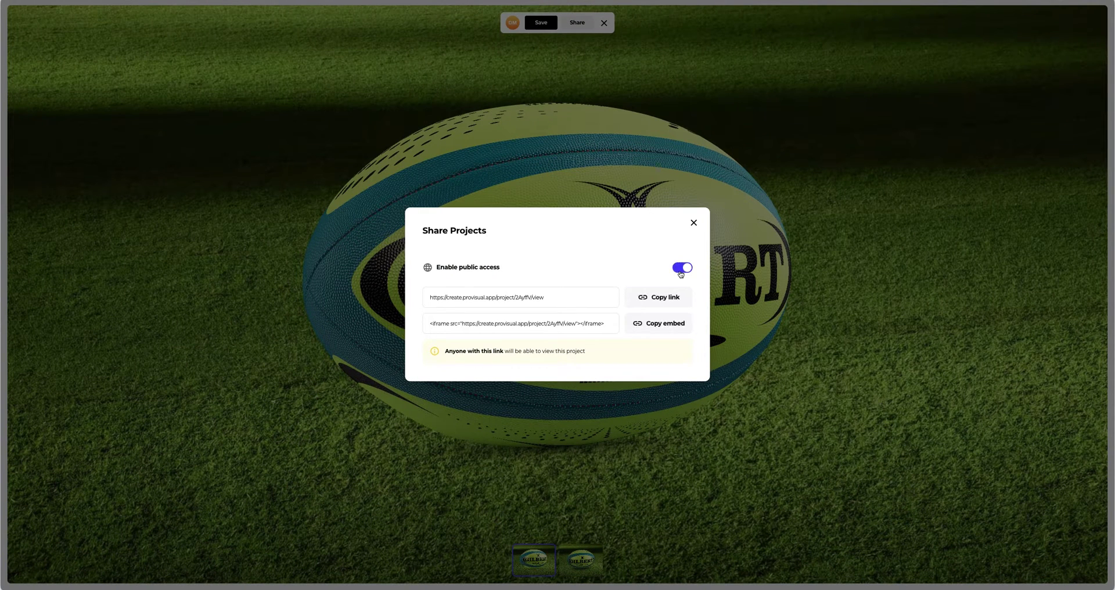